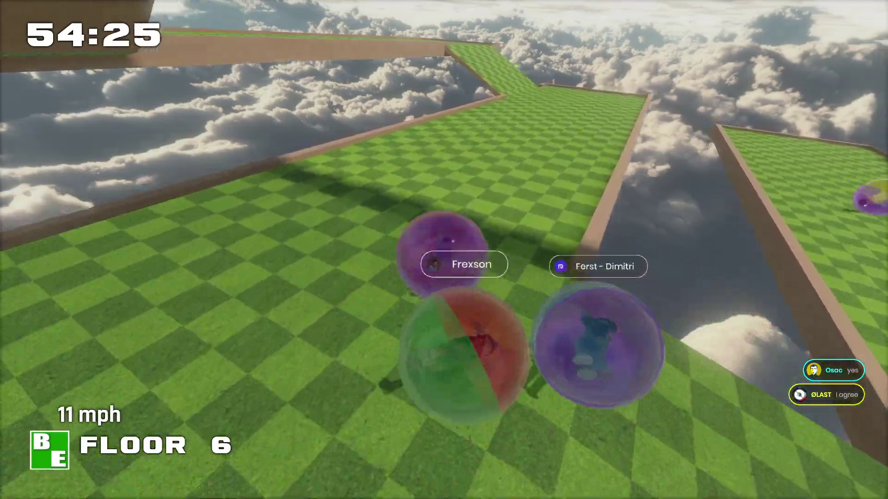
{"action": "key", "text": "w"}
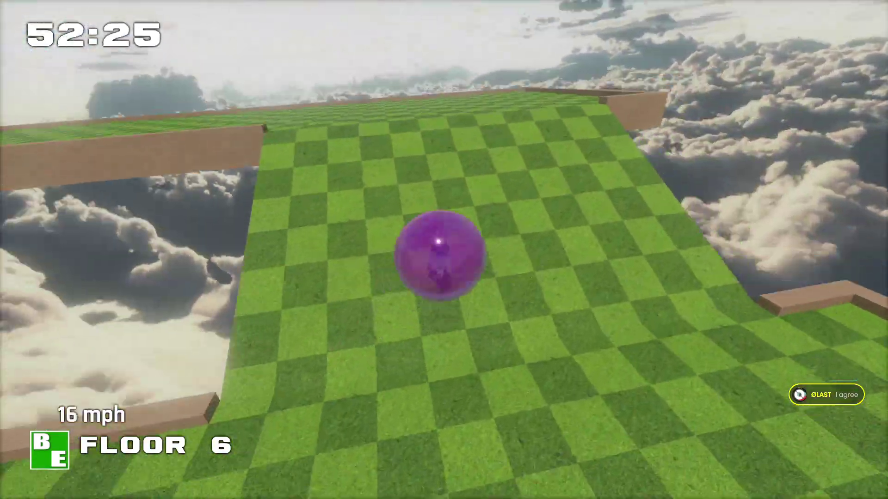
{"action": "key", "text": "w"}
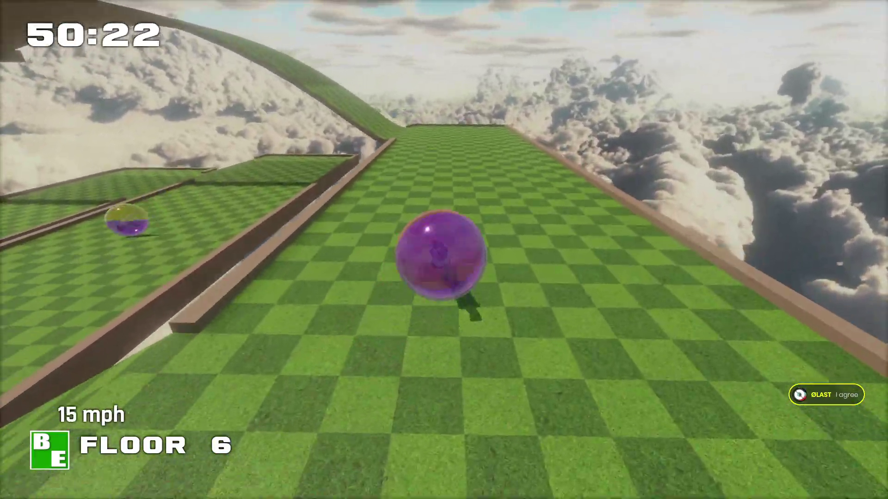
{"action": "key", "text": "w"}
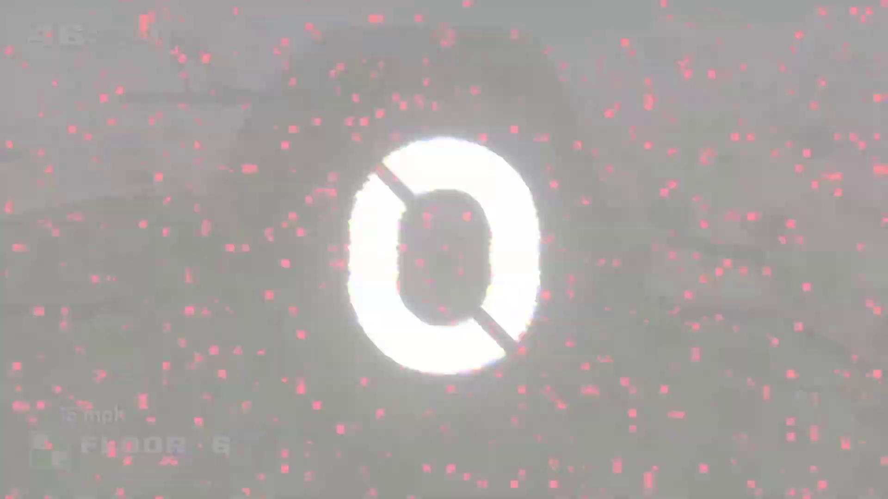
{"action": "key", "text": "w"}
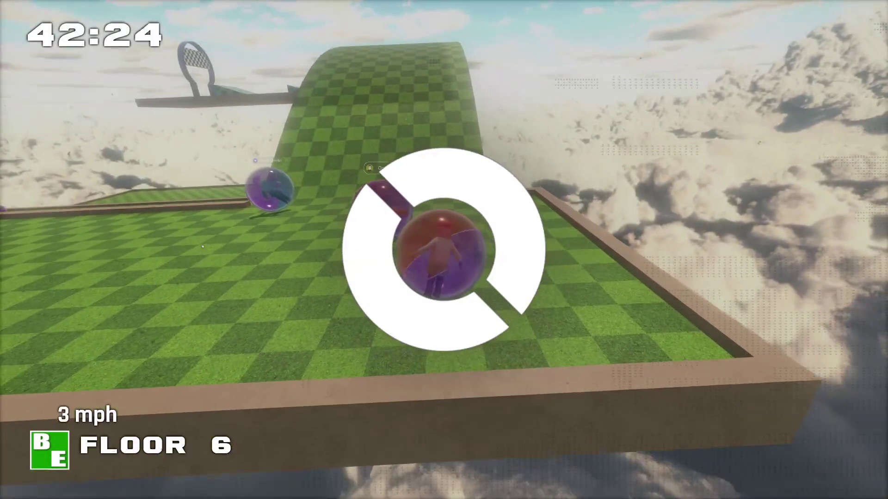
{"action": "key", "text": "w"}
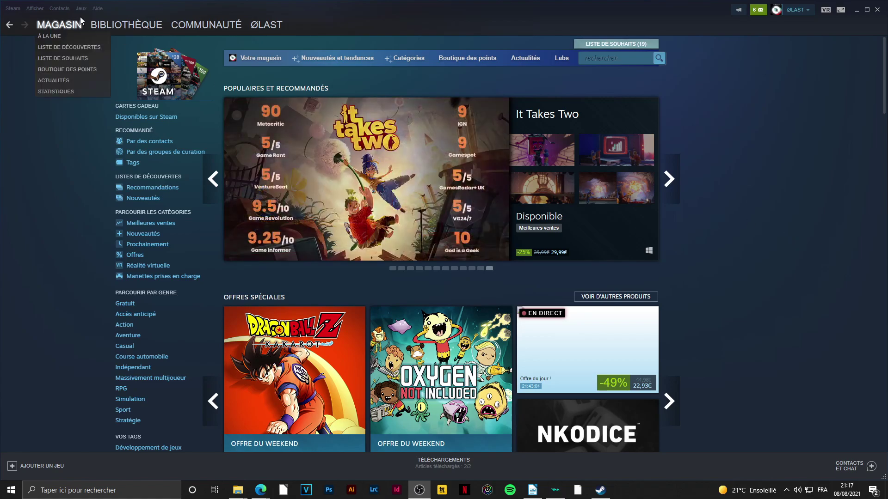
Browse to the s&box installation folder through the game's local files properties and launch sbox-dev
{"action": "left_click", "coordinate": [123, 25]}
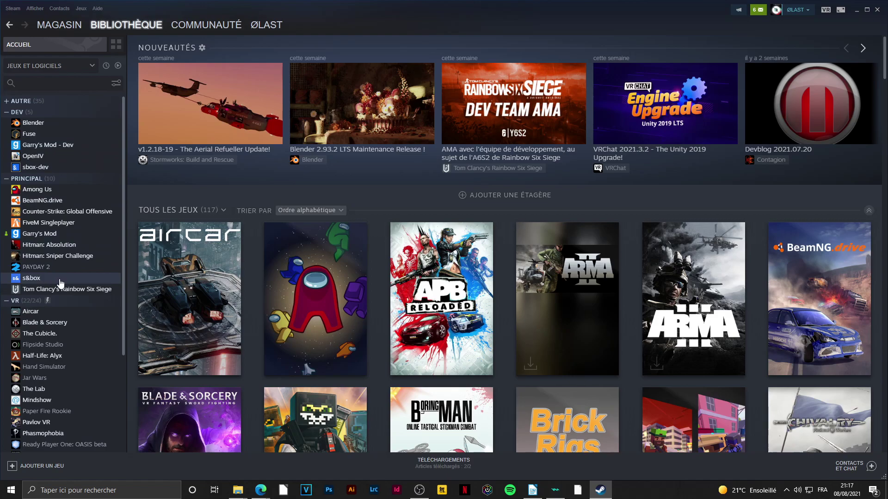
{"action": "left_click", "coordinate": [60, 279]}
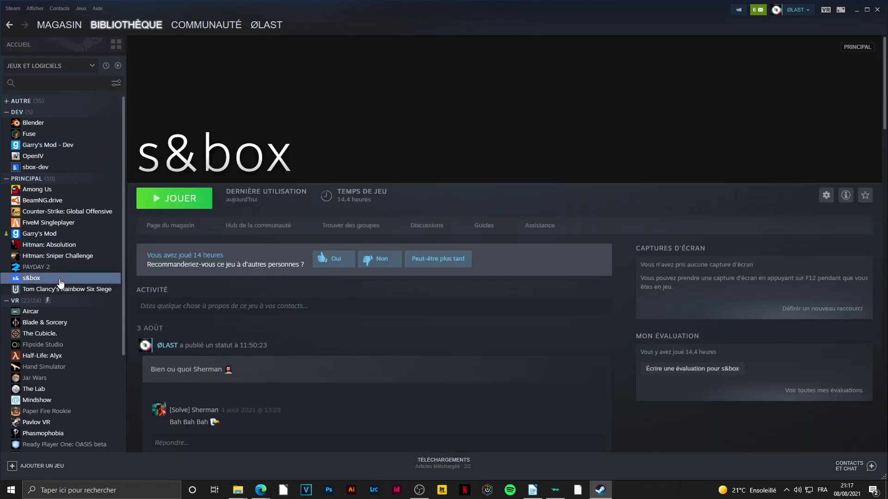
{"action": "right_click", "coordinate": [60, 280]}
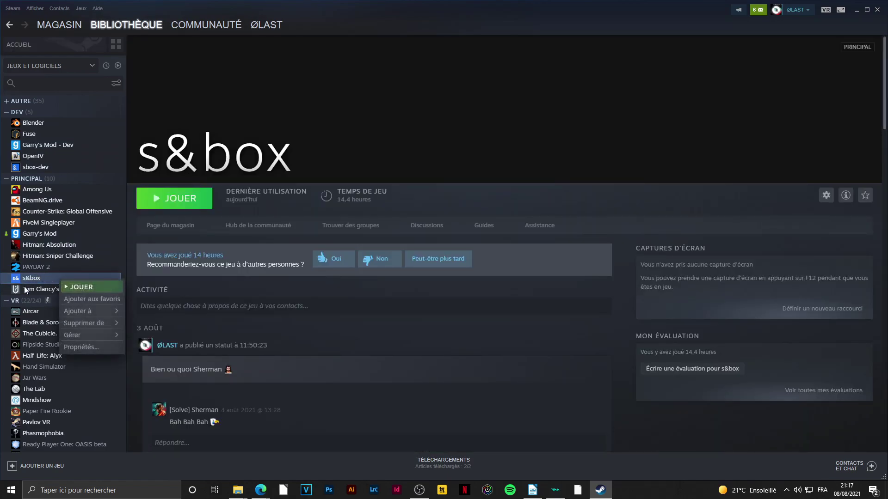
{"action": "left_click", "coordinate": [91, 349]}
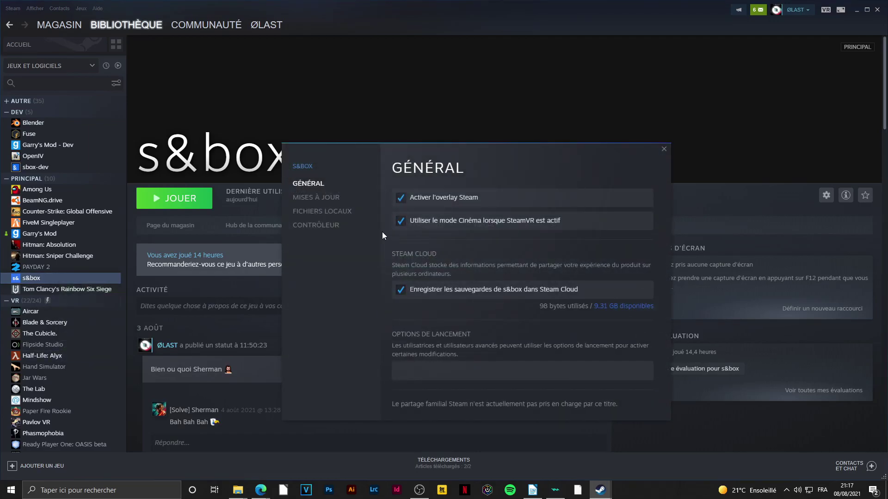
{"action": "left_click", "coordinate": [331, 212]}
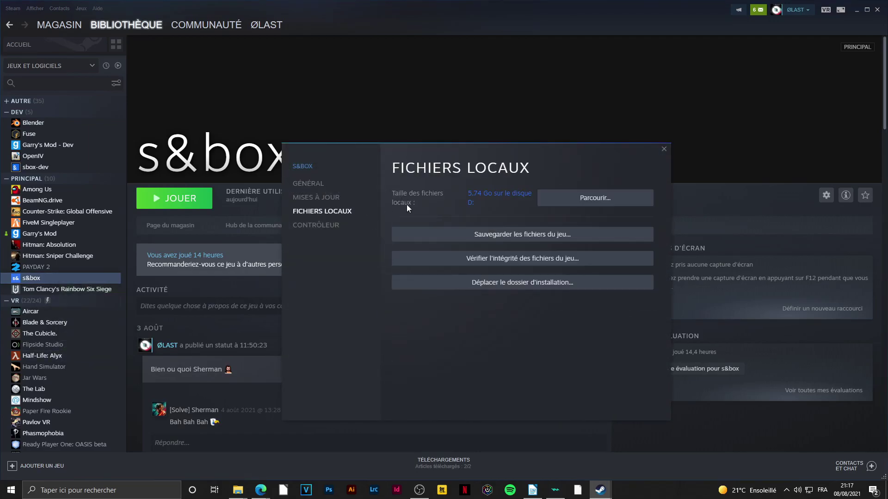
{"action": "left_click", "coordinate": [585, 198]}
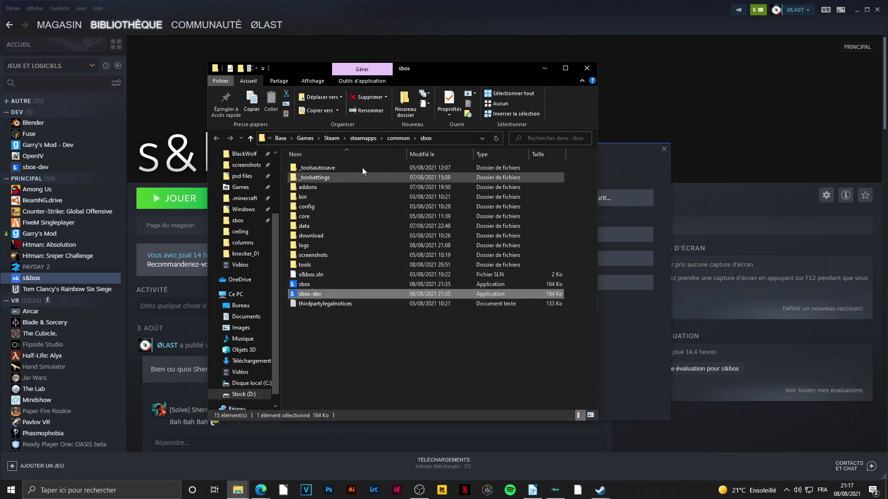
{"action": "double_click", "coordinate": [329, 297]}
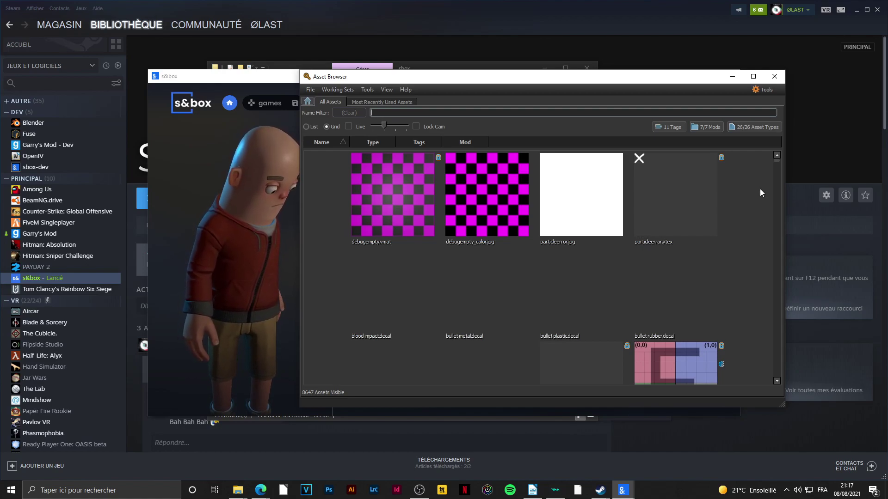
View the Asset Browser's list of editing tools and the Super Terry Ball page in the s&box window
{"action": "left_click", "coordinate": [764, 90]}
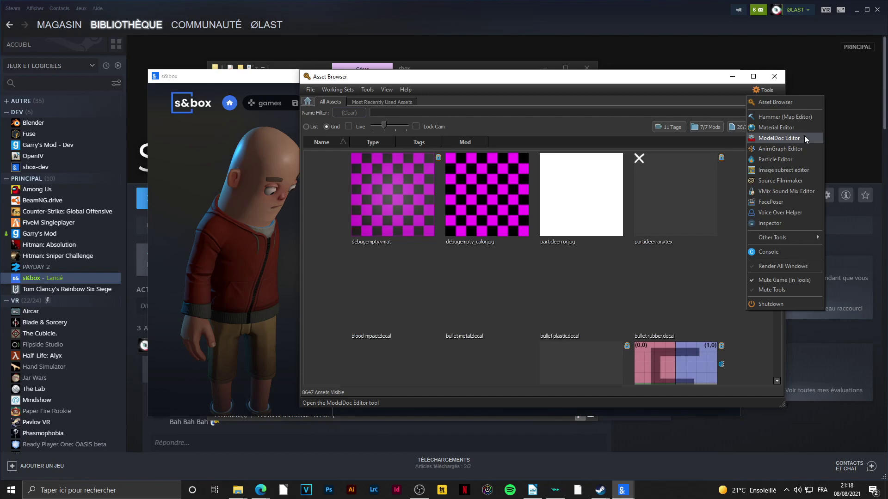
{"action": "left_click", "coordinate": [262, 153]}
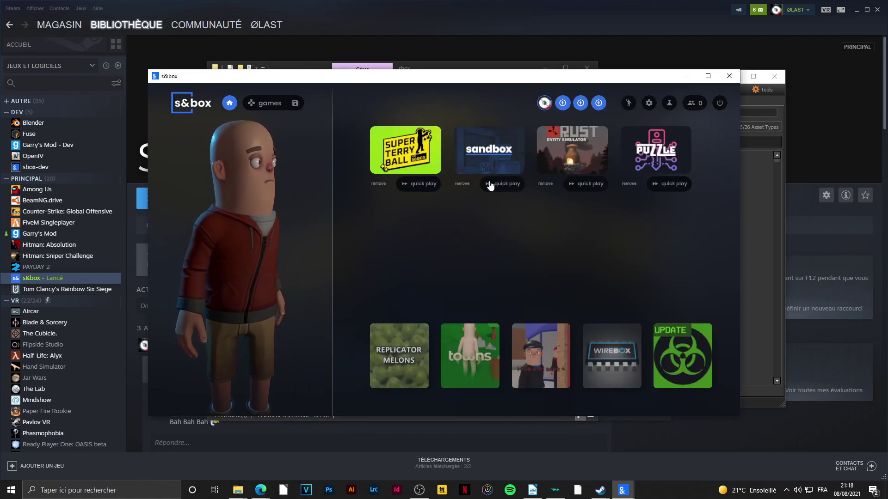
{"action": "left_click", "coordinate": [432, 161]}
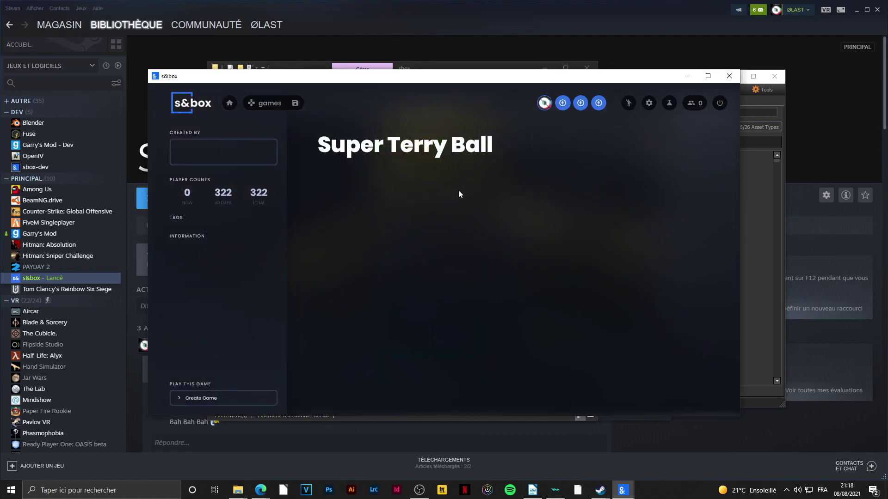
{"action": "key", "text": "Escape"}
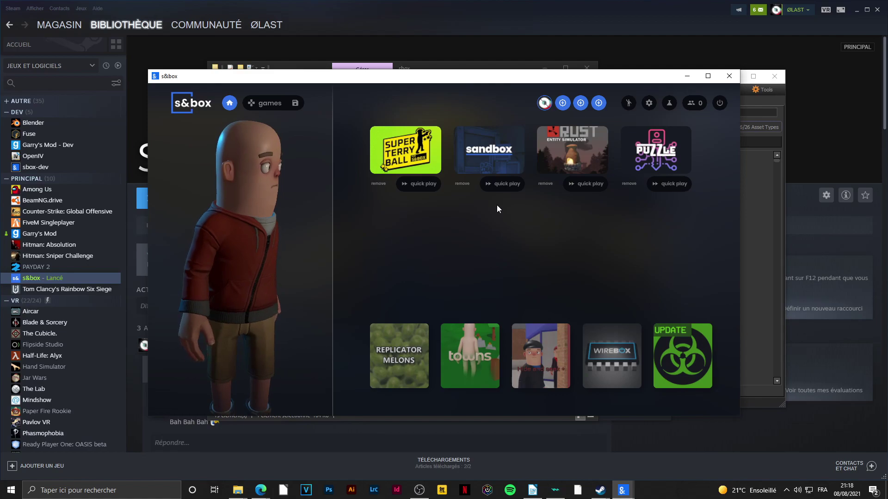
View the developer console in the s&box window, close it and switch between the Asset Browser and game windows
{"action": "key", "text": "grave"}
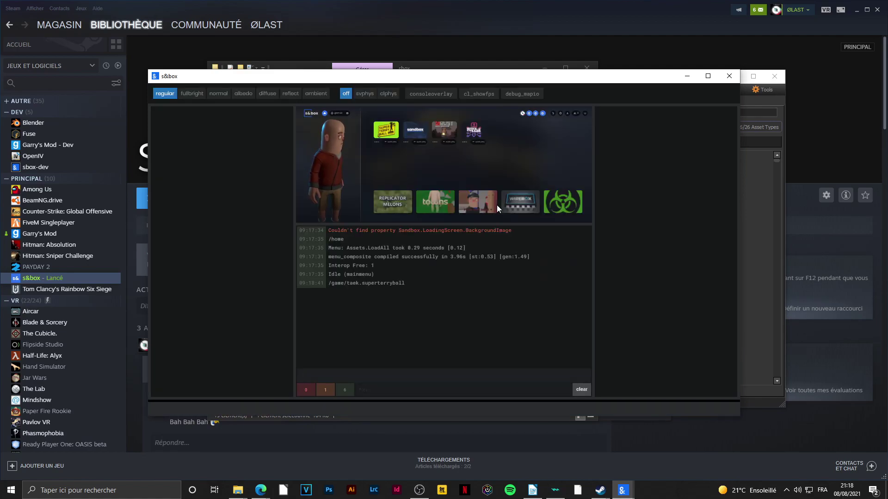
{"action": "key", "text": "grave"}
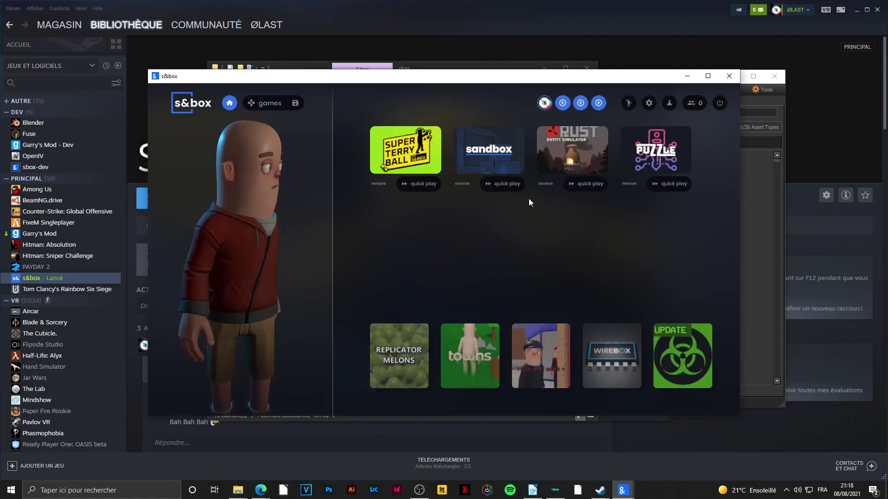
{"action": "left_click", "coordinate": [752, 192]}
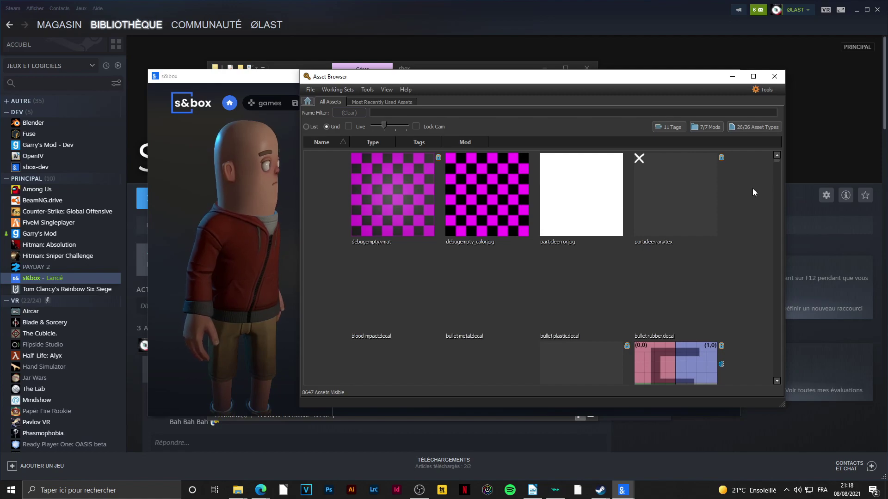
{"action": "left_click", "coordinate": [247, 155]}
Switch to Steam and check in Half-Life: Alyx's DLC properties that the Workshop Tools are set to install
{"action": "key", "text": "alt+Tab"}
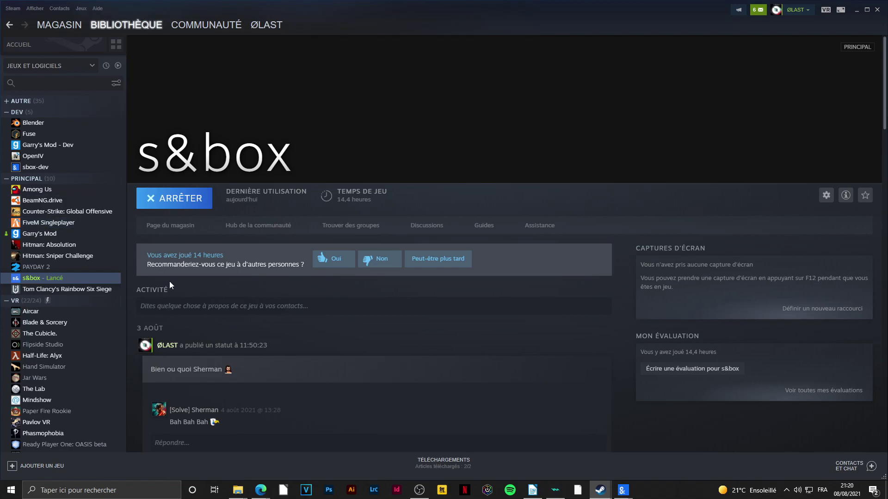
{"action": "left_click", "coordinate": [63, 355]}
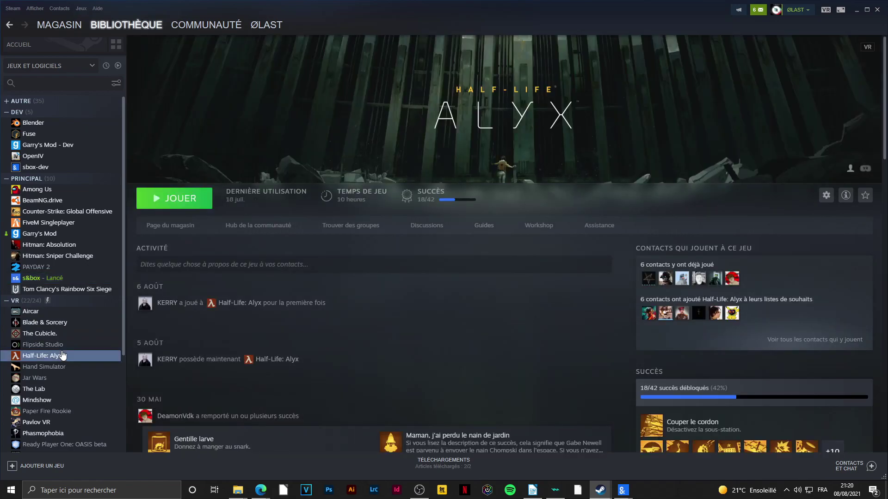
{"action": "right_click", "coordinate": [63, 355]}
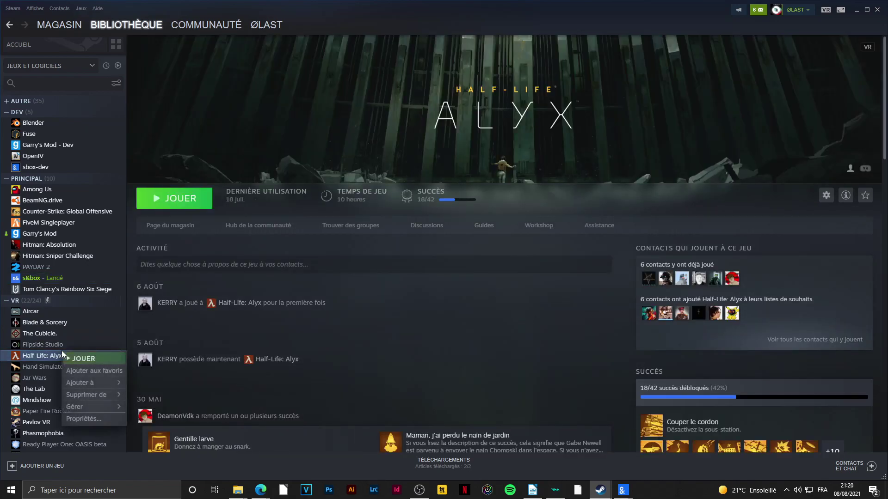
{"action": "left_click", "coordinate": [104, 424]}
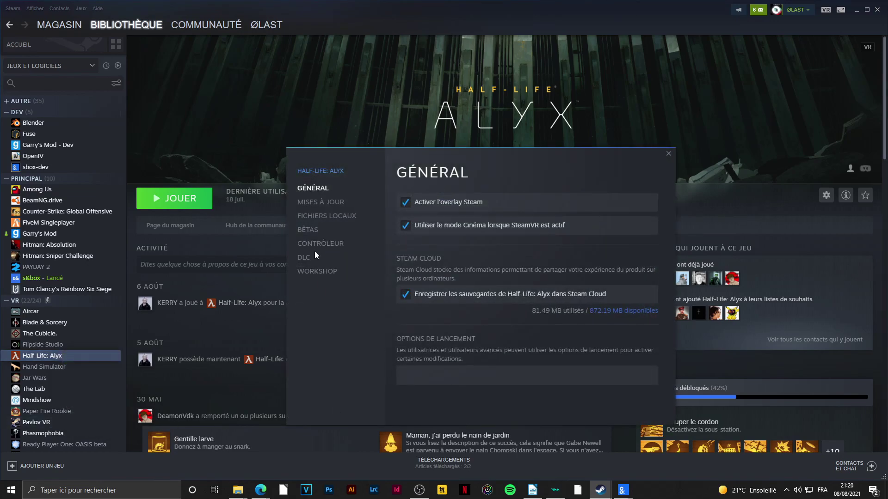
{"action": "left_click", "coordinate": [329, 203]}
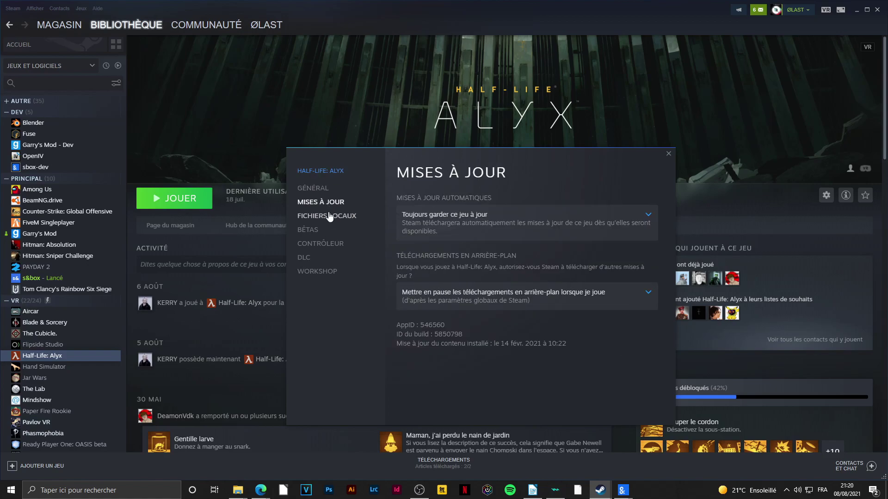
{"action": "left_click", "coordinate": [327, 216]}
{"action": "left_click", "coordinate": [306, 258]}
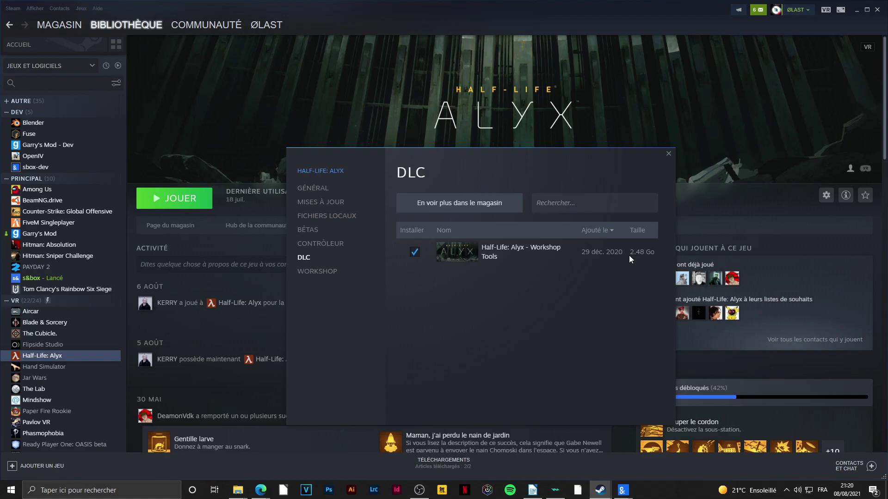
{"action": "left_click", "coordinate": [668, 153]}
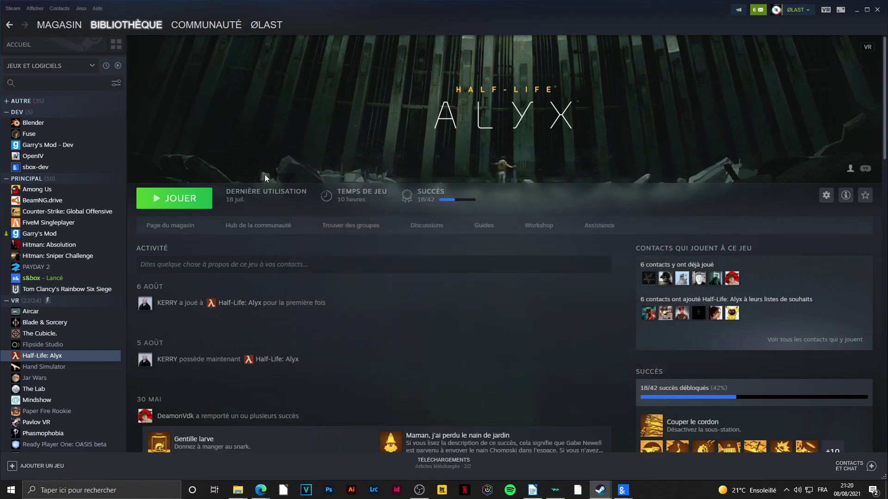
Start Half-Life: Alyx from its library page
{"action": "left_click", "coordinate": [189, 198]}
{"action": "left_click", "coordinate": [400, 249]}
{"action": "left_click", "coordinate": [518, 273]}
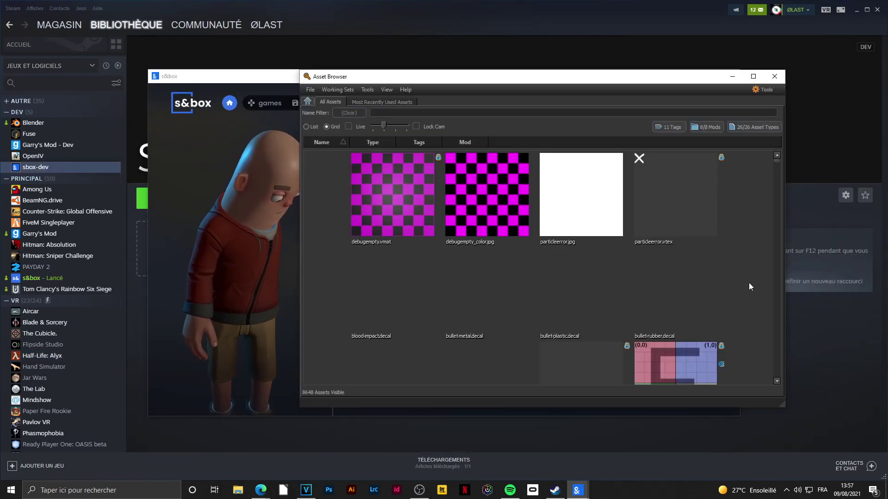
Open the Hammer map editor from the s&box Asset Browser and create a new map
{"action": "left_click", "coordinate": [763, 90]}
{"action": "left_click", "coordinate": [762, 118]}
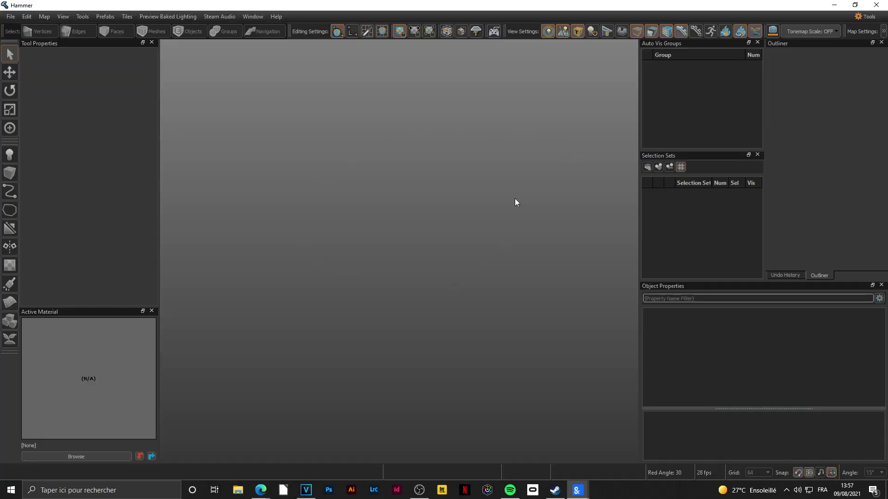
{"action": "left_click", "coordinate": [11, 16]}
{"action": "left_click", "coordinate": [21, 27]}
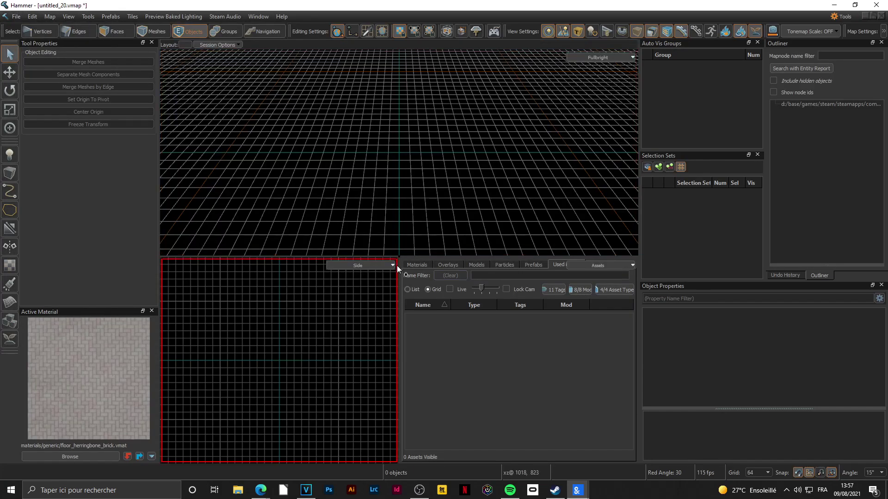
Start saving the new map and create a folder named klzqjhflkjhfezq inside the sbox addons folder
{"action": "left_click", "coordinate": [16, 17]}
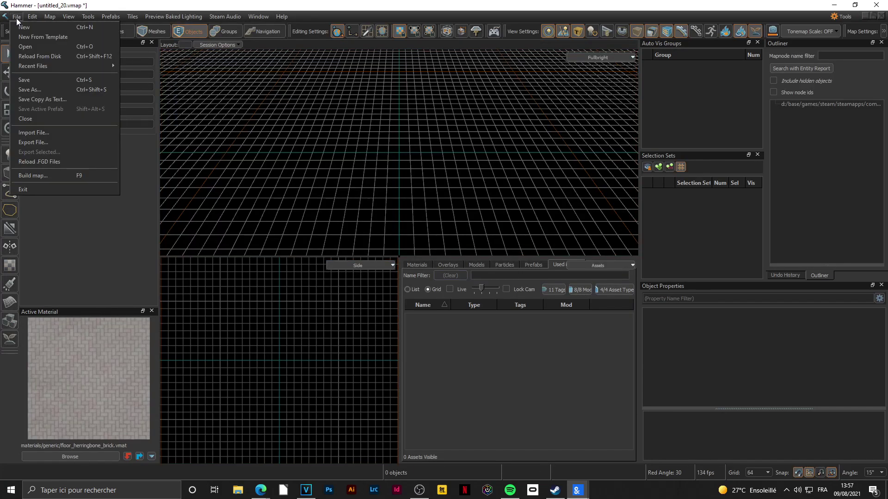
{"action": "left_click", "coordinate": [42, 81]}
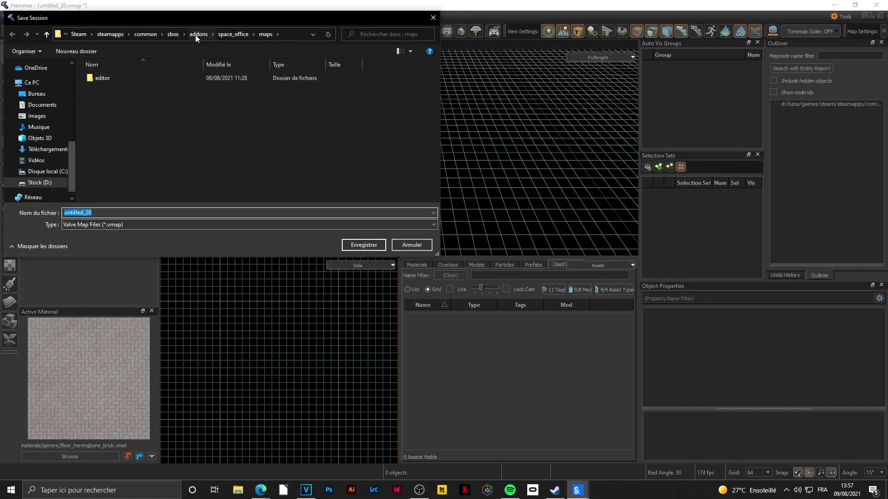
{"action": "left_click", "coordinate": [172, 34]}
{"action": "double_click", "coordinate": [124, 97]}
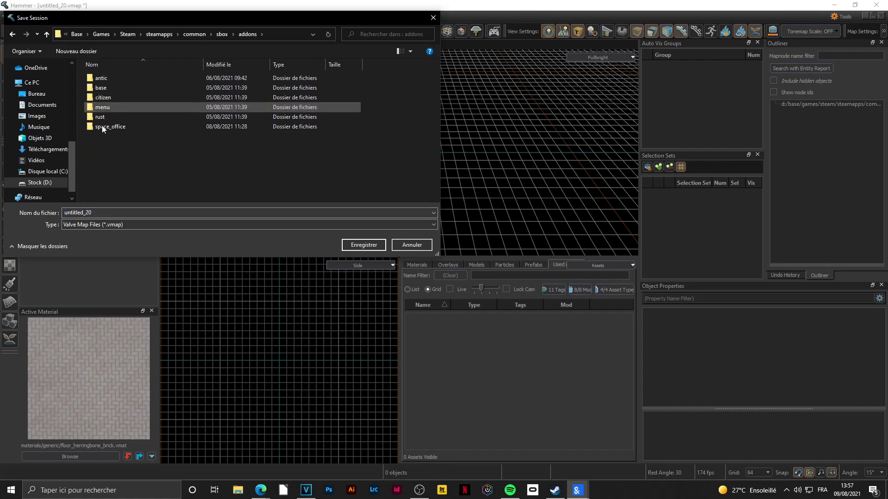
{"action": "right_click", "coordinate": [122, 163]}
{"action": "mouse_move", "coordinate": [179, 271]}
{"action": "left_click", "coordinate": [290, 273]}
{"action": "type", "text": "klzqjhflkjhfezq"}
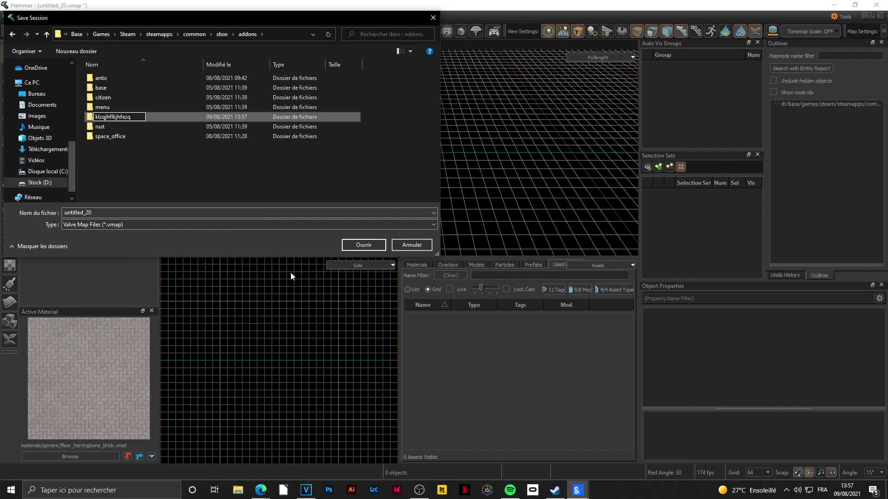
{"action": "key", "text": "Return"}
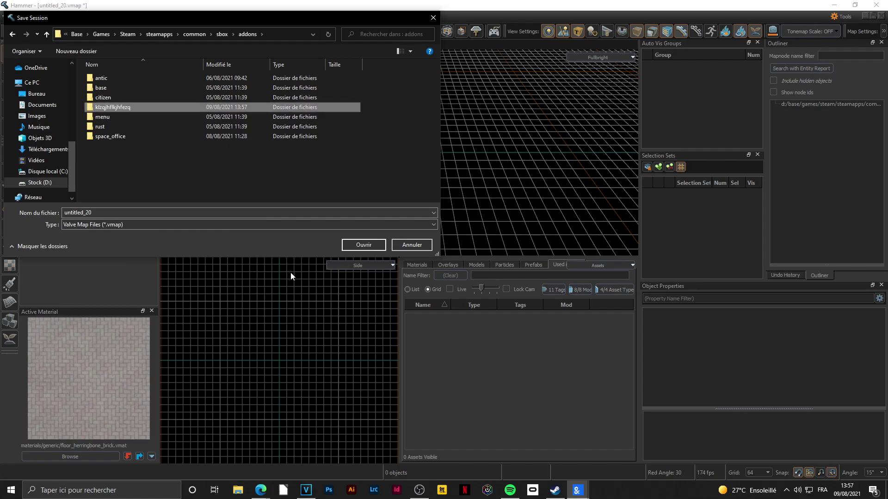
Open the klzqjhflkjhfezq folder in the save dialog and create a subfolder named maps
{"action": "double_click", "coordinate": [157, 110]}
{"action": "right_click", "coordinate": [157, 109]}
{"action": "mouse_move", "coordinate": [252, 216]}
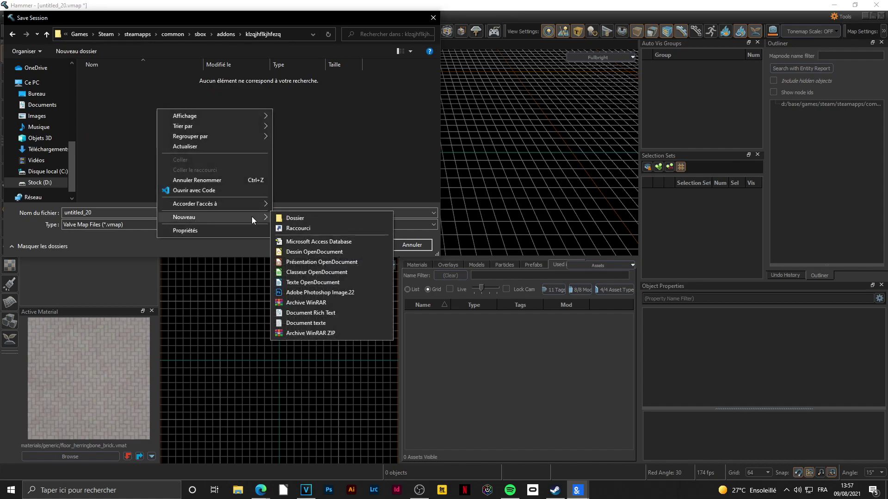
{"action": "left_click", "coordinate": [304, 217]}
{"action": "type", "text": "maps"}
{"action": "key", "text": "Return"}
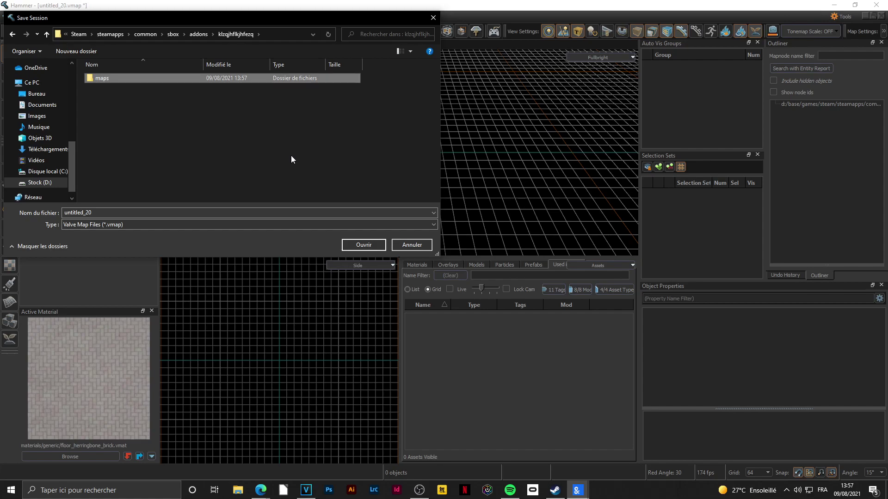
Create a second subfolder named materials inside the klzqjhflkjhfezq folder
{"action": "left_click", "coordinate": [186, 128]}
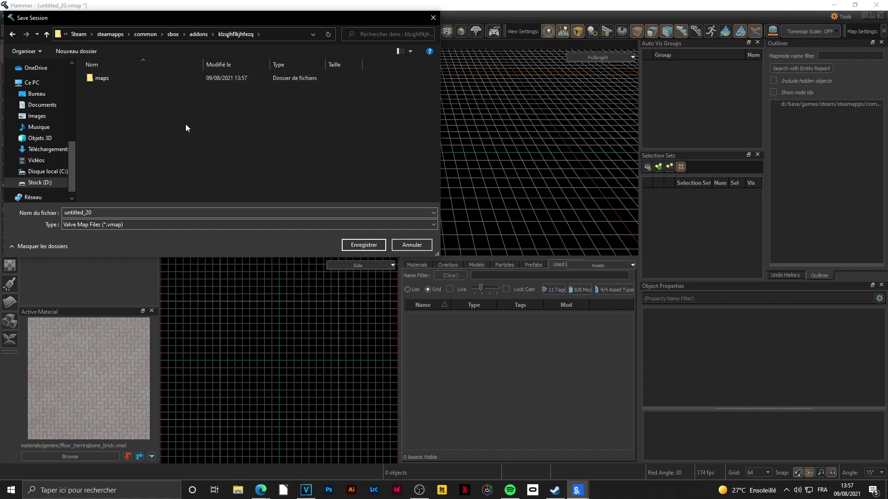
{"action": "right_click", "coordinate": [165, 144]}
{"action": "mouse_move", "coordinate": [268, 254]}
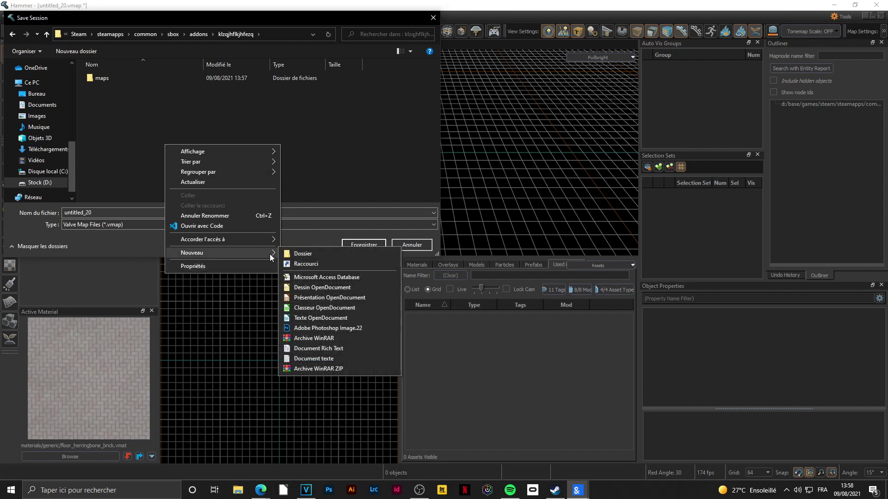
{"action": "left_click", "coordinate": [294, 254]}
{"action": "type", "text": "materials"}
{"action": "key", "text": "Return"}
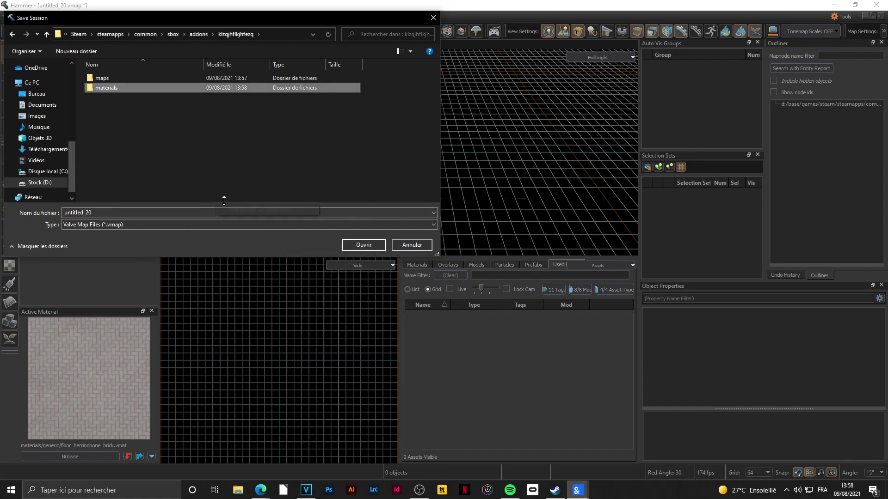
Create a third subfolder named models inside the klzqjhflkjhfezq folder
{"action": "right_click", "coordinate": [166, 156]}
{"action": "mouse_move", "coordinate": [223, 263]}
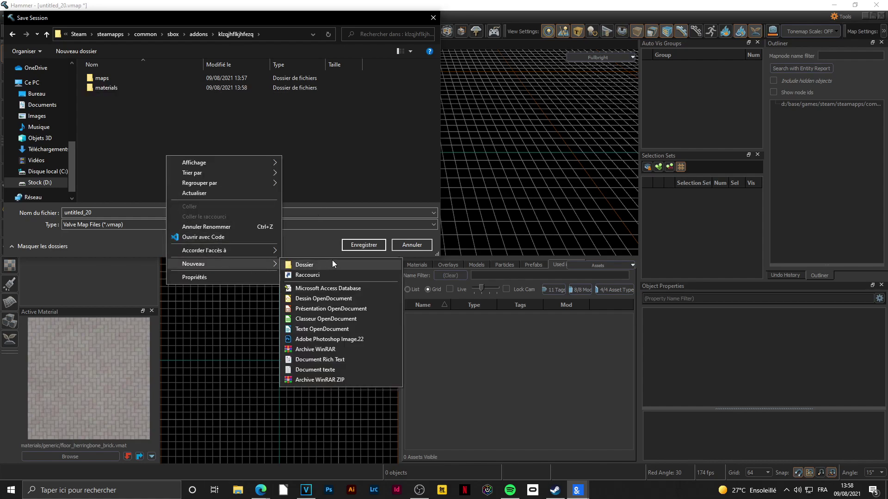
{"action": "left_click", "coordinate": [332, 262]}
{"action": "type", "text": "models"}
{"action": "key", "text": "Return"}
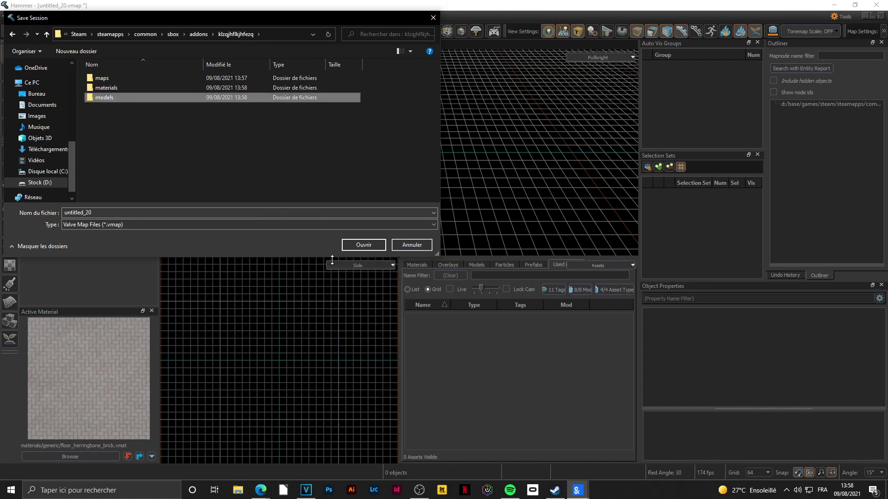
{"action": "left_click", "coordinate": [182, 146]}
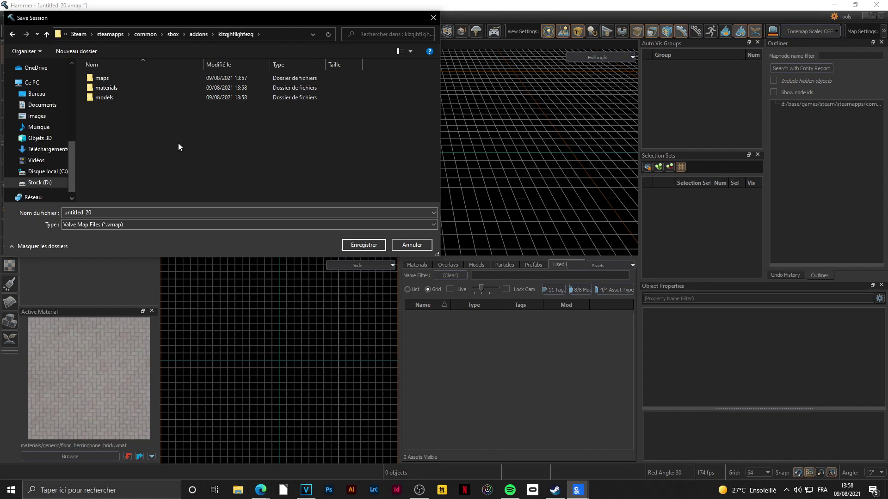
Save the map in the maps subfolder under the name zaefzeaf
{"action": "double_click", "coordinate": [102, 78]}
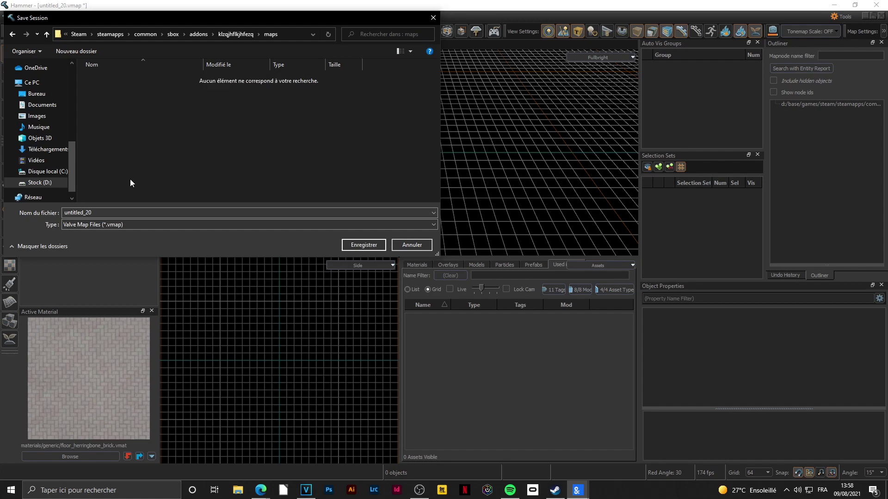
{"action": "left_click", "coordinate": [133, 213]}
{"action": "type", "text": "zaefzeaf"}
{"action": "left_click", "coordinate": [351, 245]}
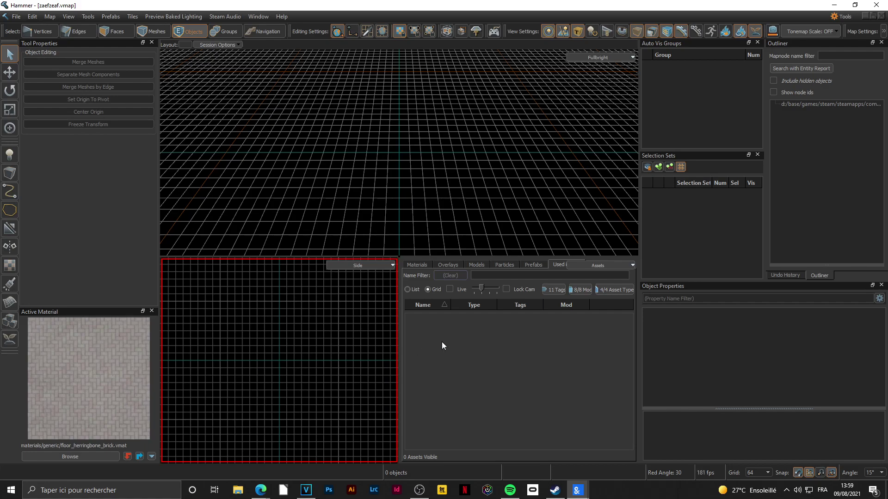
{"action": "right_click_drag", "start_coordinate": [412, 194], "coordinate": [399, 153]}
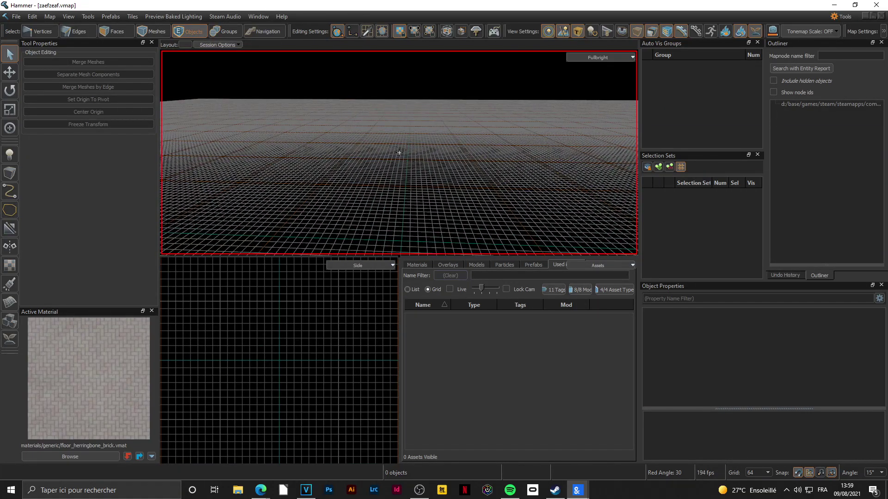
{"action": "right_click_drag", "start_coordinate": [399, 153], "coordinate": [399, 152]}
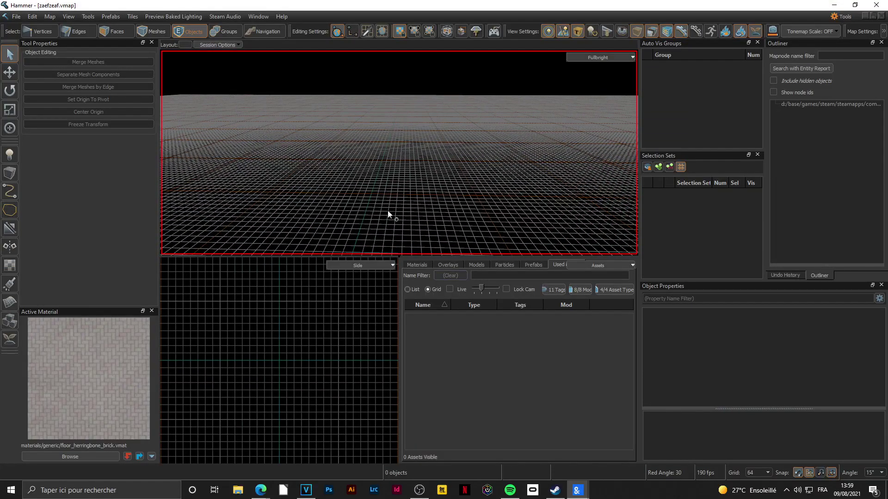
{"action": "key", "text": "z"}
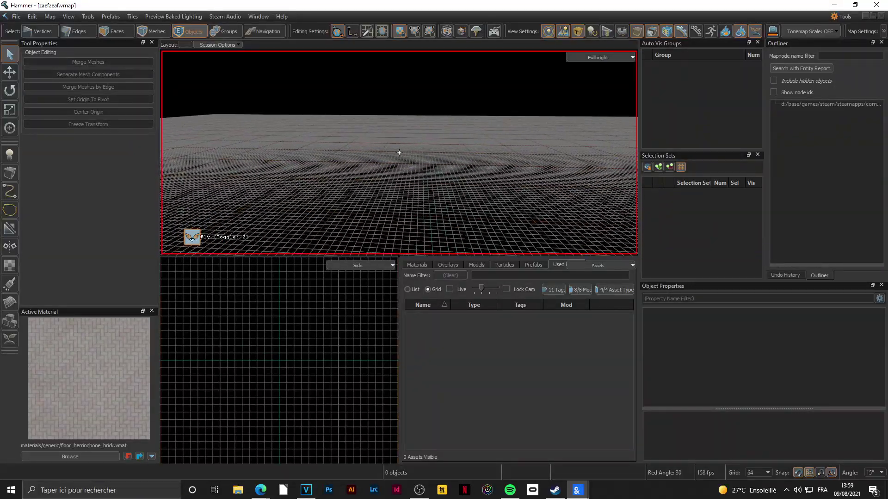
{"action": "key", "text": "z"}
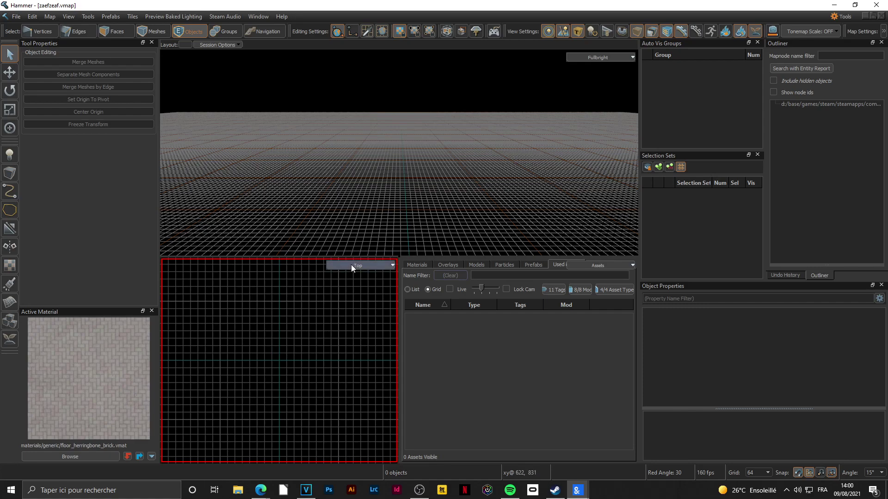
Try the 3d Wire display in the small 2D viewport, ending with it set to the 2d Front view
{"action": "left_click", "coordinate": [351, 265]}
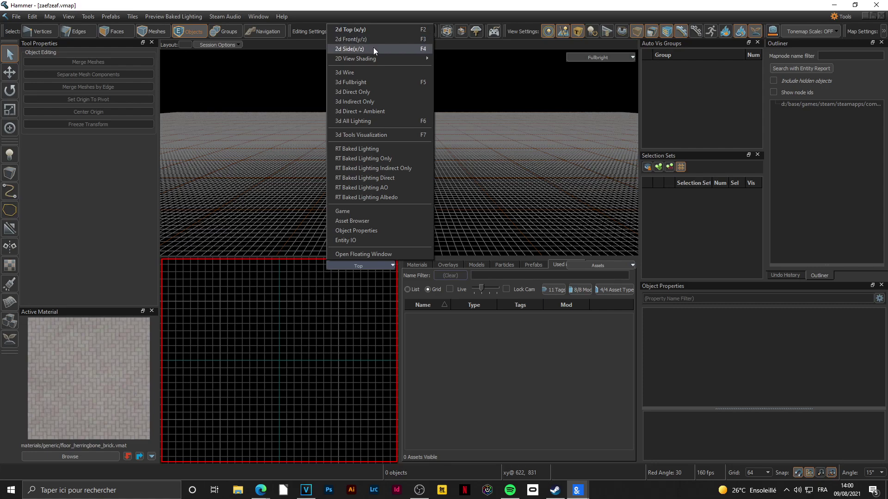
{"action": "left_click", "coordinate": [304, 321]}
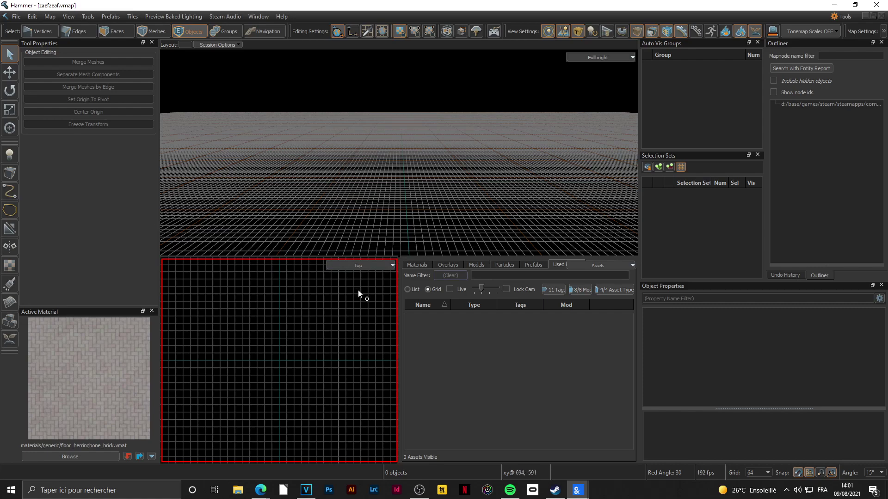
{"action": "left_click", "coordinate": [364, 268]}
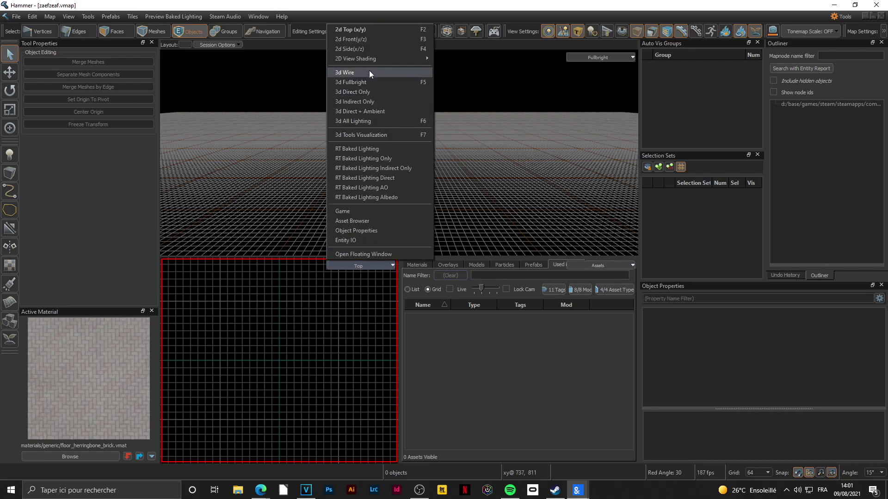
{"action": "left_click", "coordinate": [368, 72]}
{"action": "left_click", "coordinate": [361, 268]}
{"action": "left_click", "coordinate": [381, 38]}
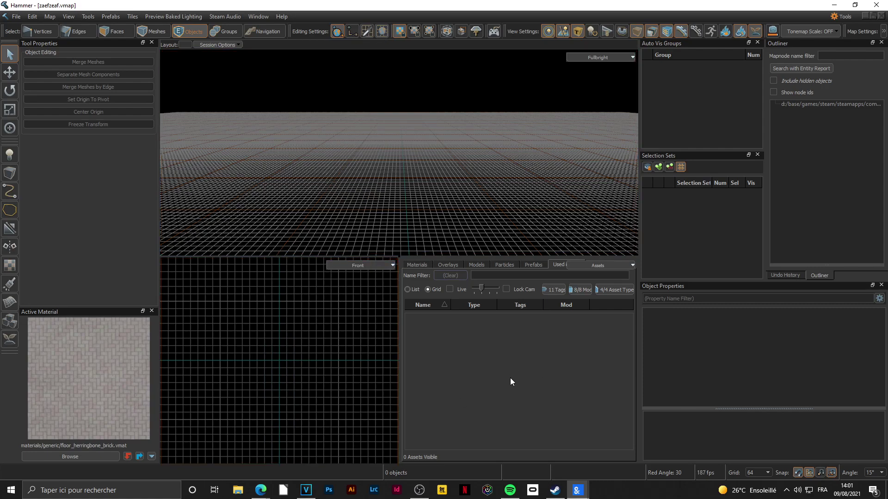
Browse the available materials, models and particles in the embedded asset browser
{"action": "left_click", "coordinate": [424, 264]}
{"action": "left_click", "coordinate": [477, 264]}
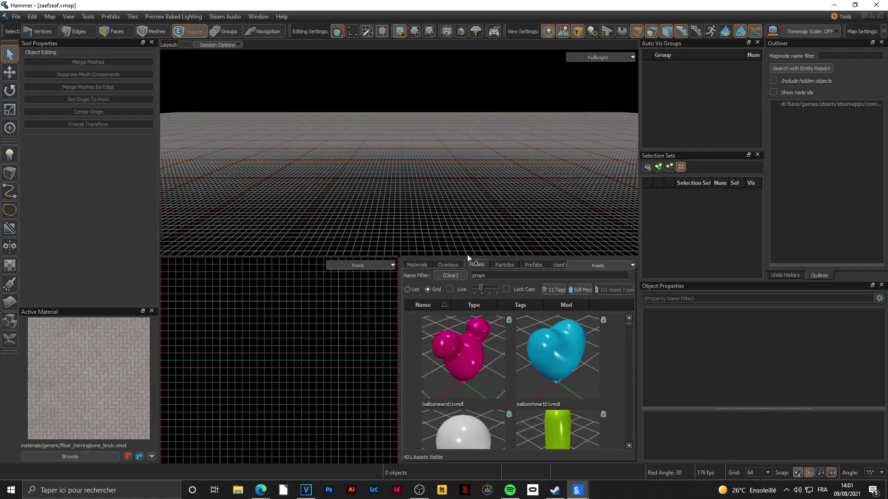
{"action": "left_click", "coordinate": [505, 265]}
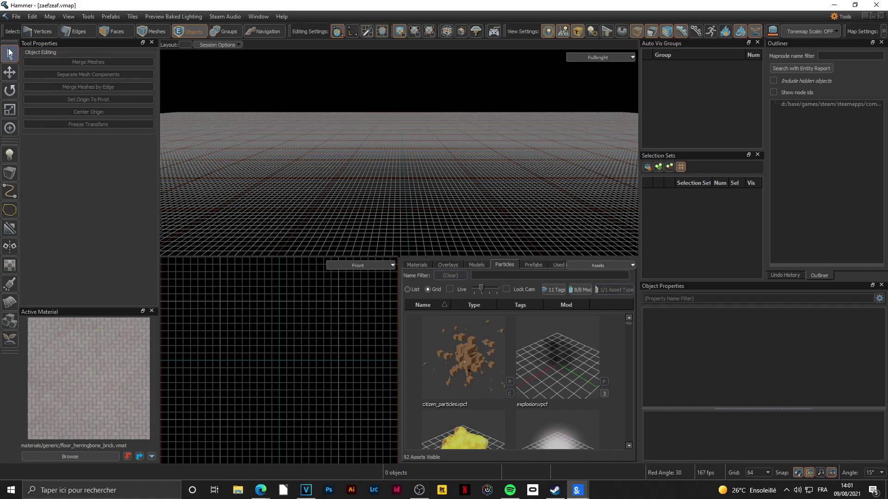
Create a flat block about 896 wide, 1152 long and 64 high on the grid in the 3D view
{"action": "left_click", "coordinate": [10, 175]}
{"action": "left_click_drag", "start_coordinate": [342, 188], "coordinate": [419, 235]}
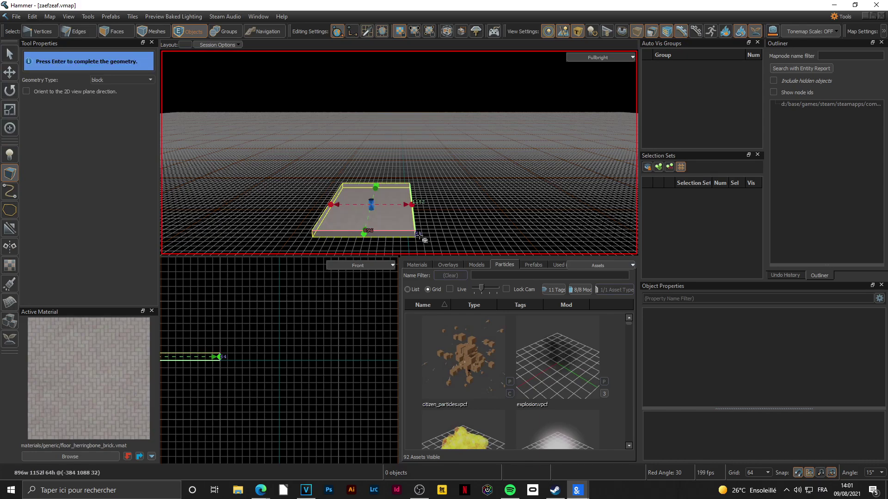
{"action": "key", "text": "Return"}
Narrow the block to 832 units wide and move it so its centre sits at (-320 960 32)
{"action": "right_click_drag", "start_coordinate": [420, 235], "coordinate": [419, 259]}
{"action": "right_click_drag", "start_coordinate": [399, 152], "coordinate": [423, 162]}
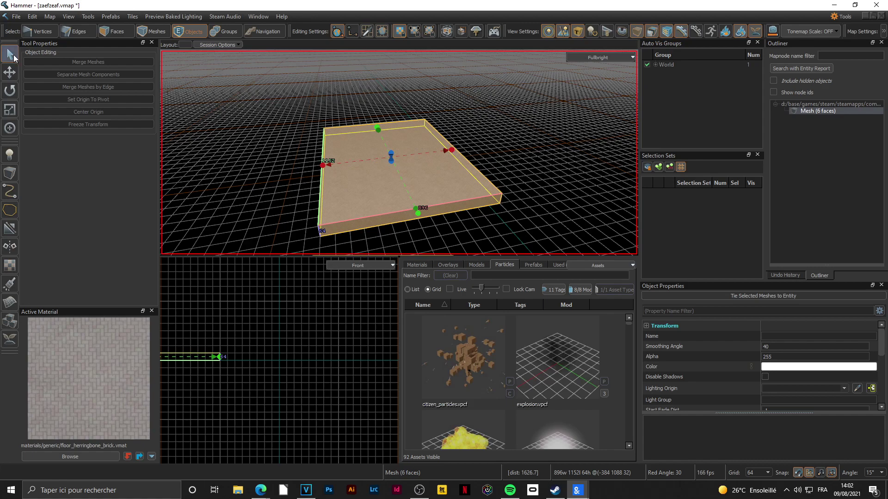
{"action": "mouse_move", "coordinate": [451, 150]}
{"action": "left_mouse_down"}
{"action": "mouse_move", "coordinate": [521, 143]}
{"action": "mouse_move", "coordinate": [445, 152]}
{"action": "left_mouse_up"}
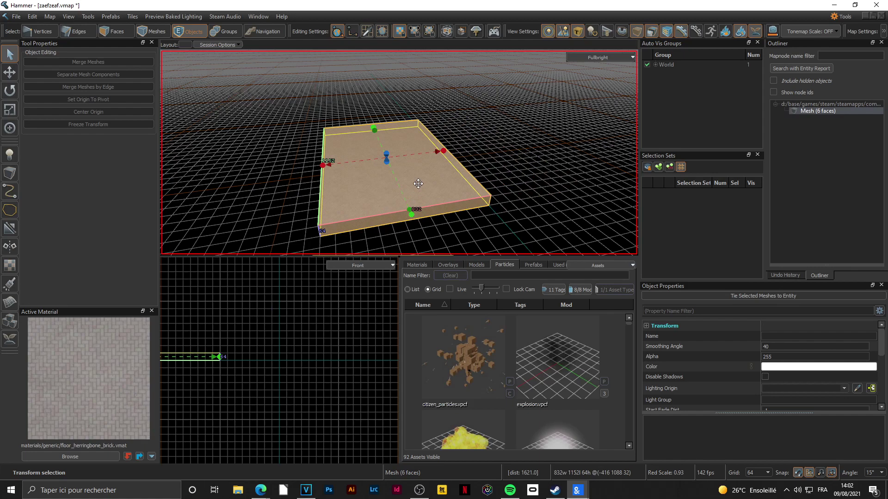
{"action": "key", "text": "w"}
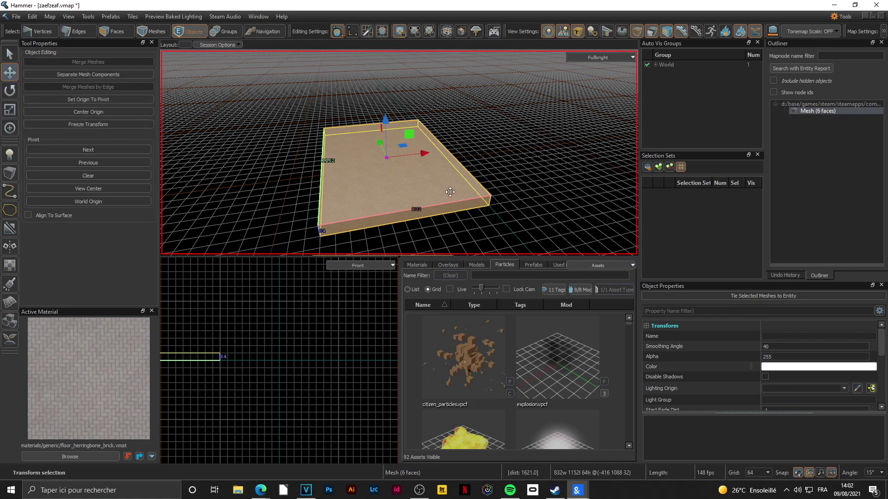
{"action": "left_click_drag", "start_coordinate": [387, 159], "coordinate": [459, 155]}
Undo a trial rotation of the block and scale its width to 1024 units
{"action": "key", "text": "e"}
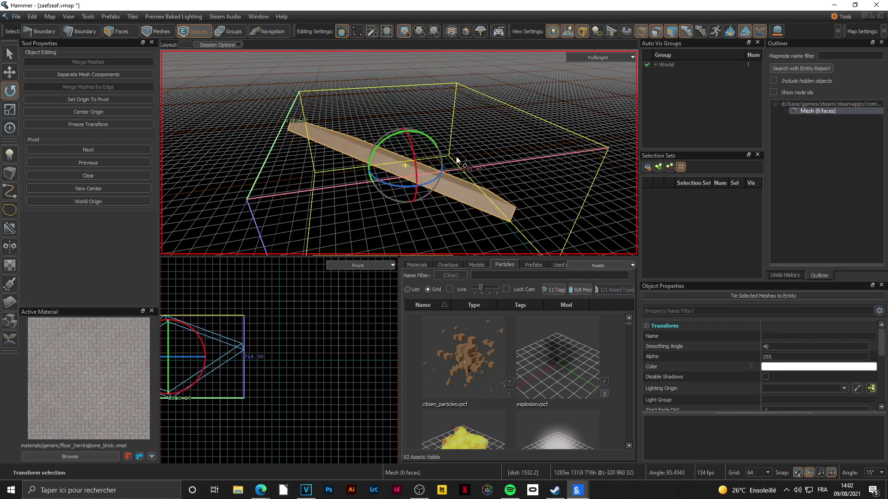
{"action": "key", "text": "ctrl+z"}
{"action": "left_click", "coordinate": [11, 110]}
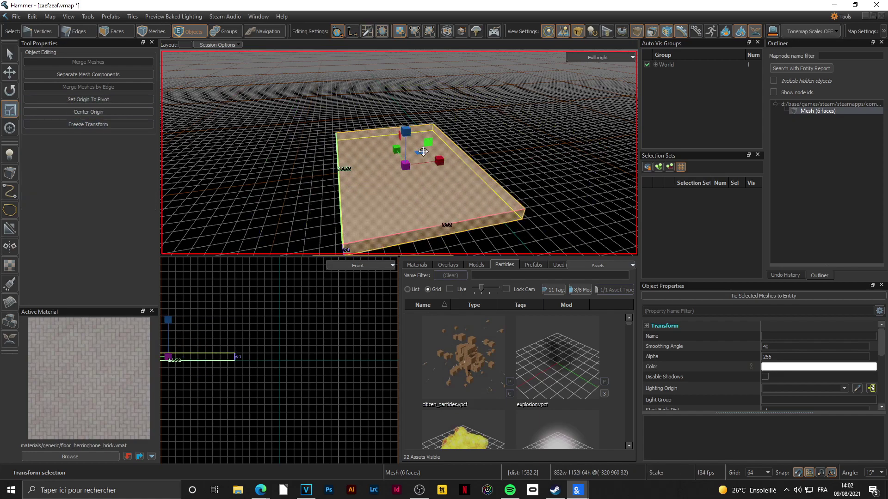
{"action": "left_click_drag", "start_coordinate": [422, 155], "coordinate": [445, 154]}
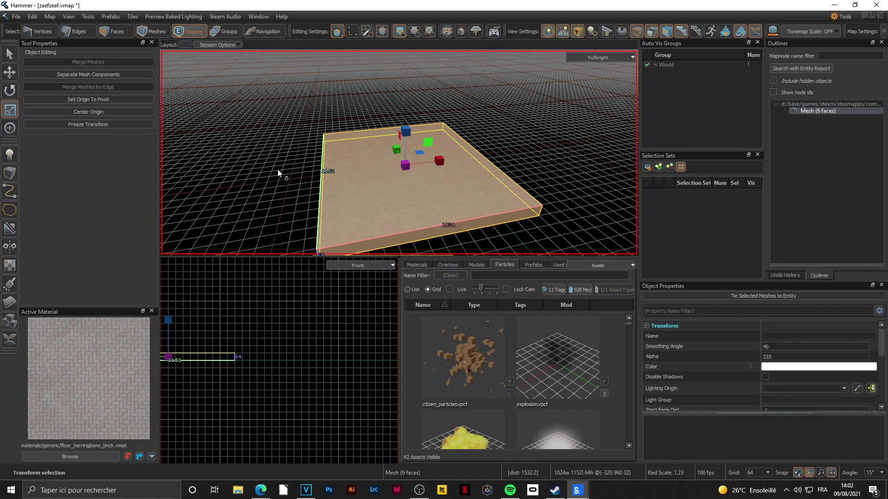
{"action": "left_click", "coordinate": [17, 59]}
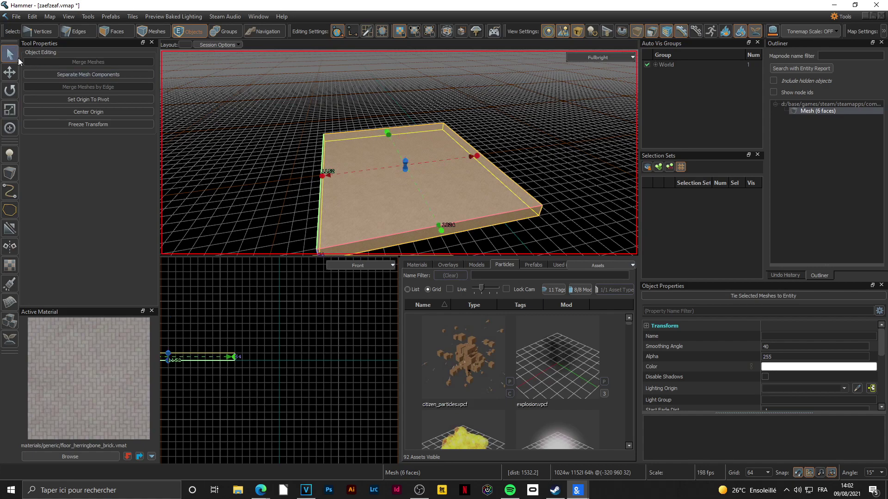
{"action": "key", "text": "r"}
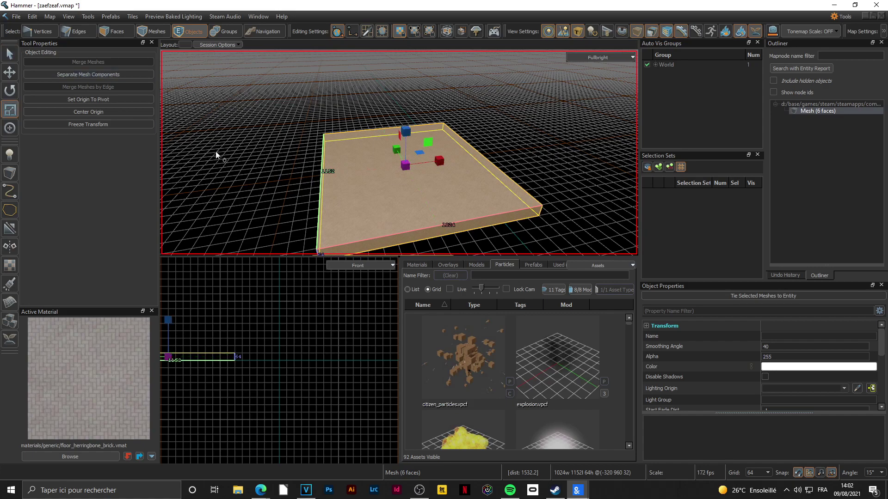
{"action": "key", "text": "e"}
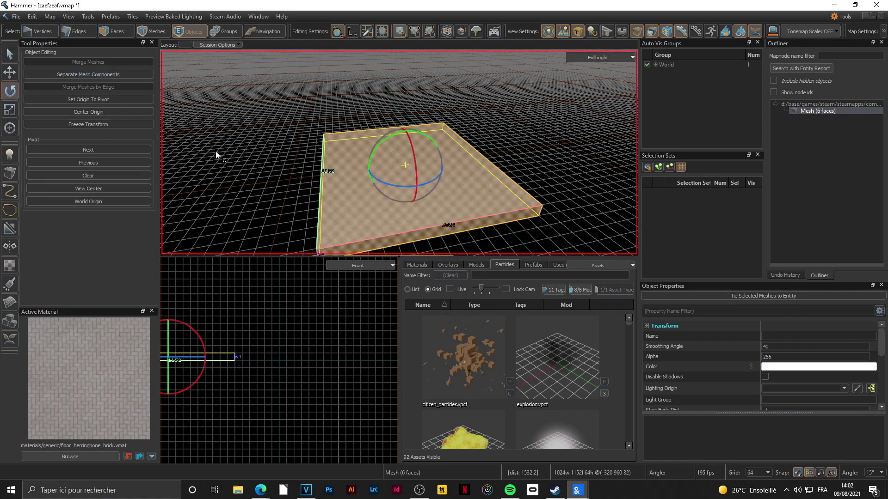
{"action": "key", "text": "w"}
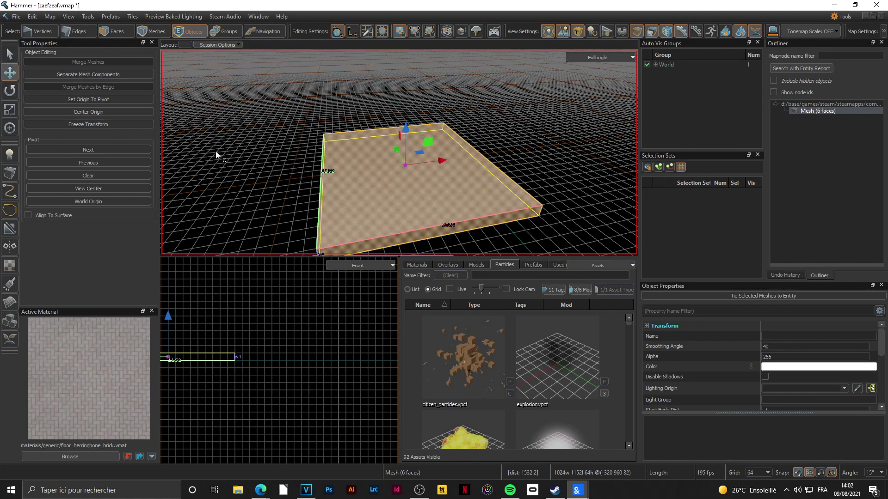
Filter the materials by floor and apply gas_station_concrete_floor to the block
{"action": "key", "text": "f"}
{"action": "left_click", "coordinate": [419, 265]}
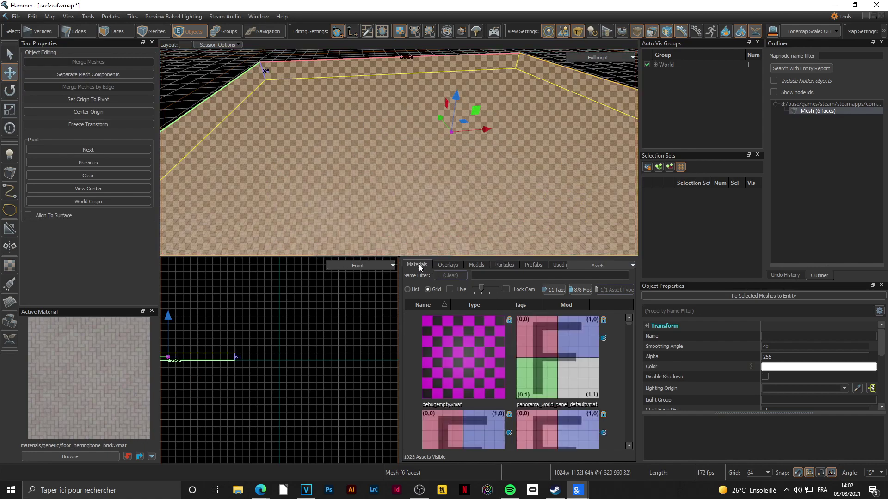
{"action": "left_click", "coordinate": [492, 276]}
{"action": "type", "text": "floor"}
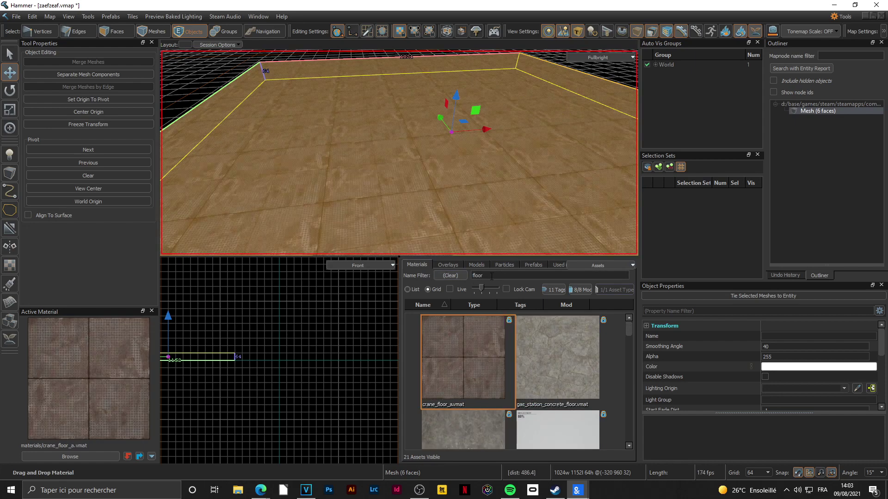
{"action": "left_click", "coordinate": [491, 276]}
{"action": "left_click_drag", "start_coordinate": [571, 382], "coordinate": [457, 196]}
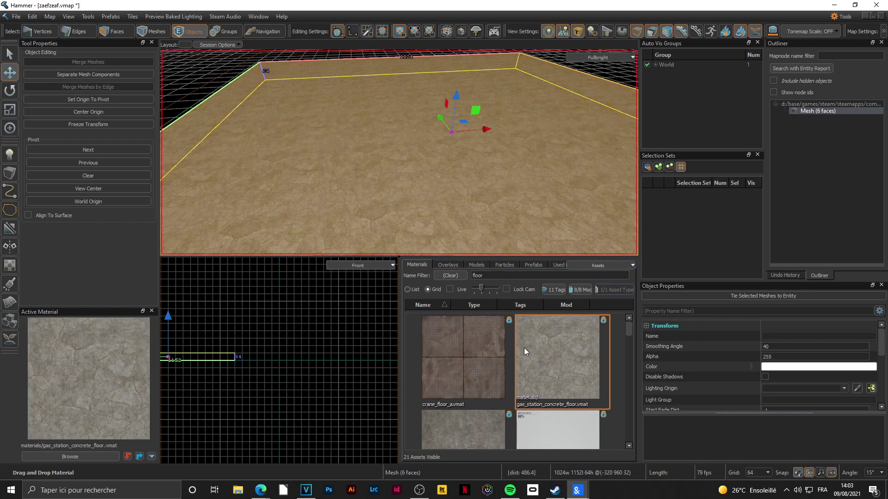
{"action": "left_click_drag", "start_coordinate": [550, 360], "coordinate": [386, 173]}
Place a player spawnpoint (info_player_start) on the concrete floor block at about (-560 837 100)
{"action": "key", "text": "shift+b"}
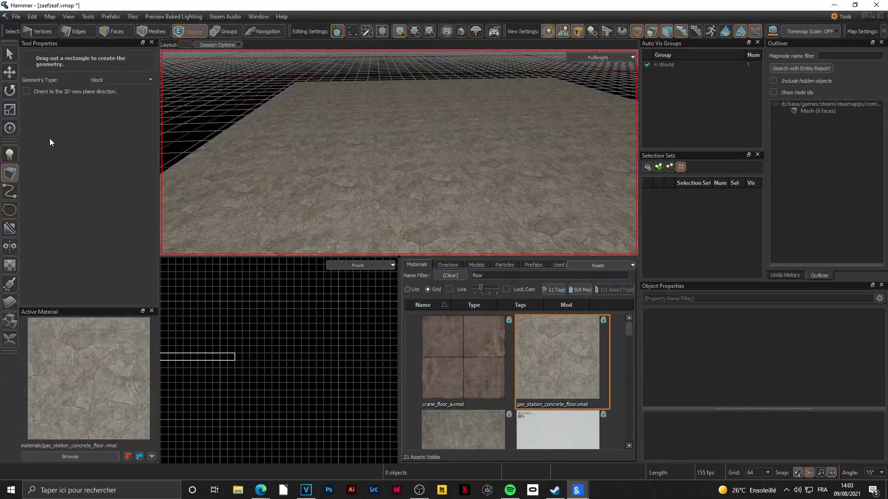
{"action": "left_click", "coordinate": [11, 153]}
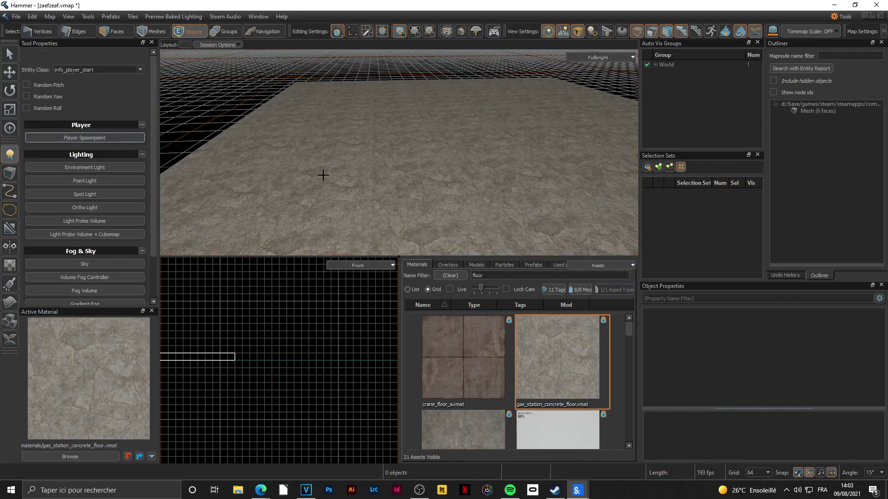
{"action": "left_click", "coordinate": [355, 185]}
{"action": "scroll", "coordinate": [401, 183], "scroll_direction": "up", "scroll_amount": 3}
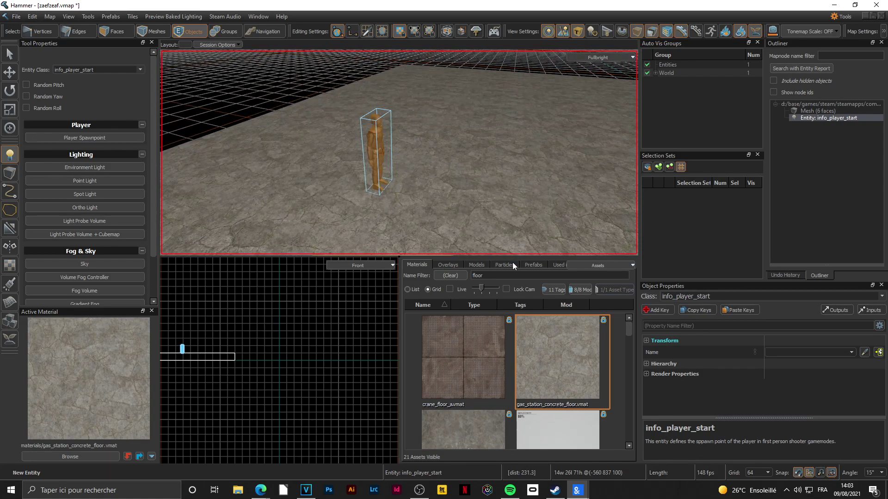
Filter the models by statue and place statue_01 on the floor near the player spawnpoint
{"action": "left_click", "coordinate": [477, 265]}
{"action": "left_click", "coordinate": [473, 276]}
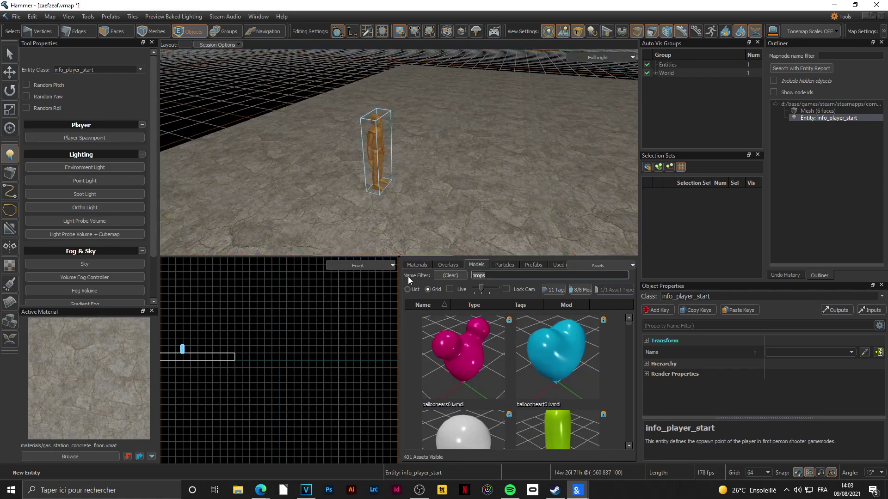
{"action": "key", "text": "Delete"}
{"action": "key", "text": "Delete"}
{"action": "key", "text": "Delete"}
{"action": "key", "text": "Delete"}
{"action": "key", "text": "Delete"}
{"action": "type", "text": "statu"}
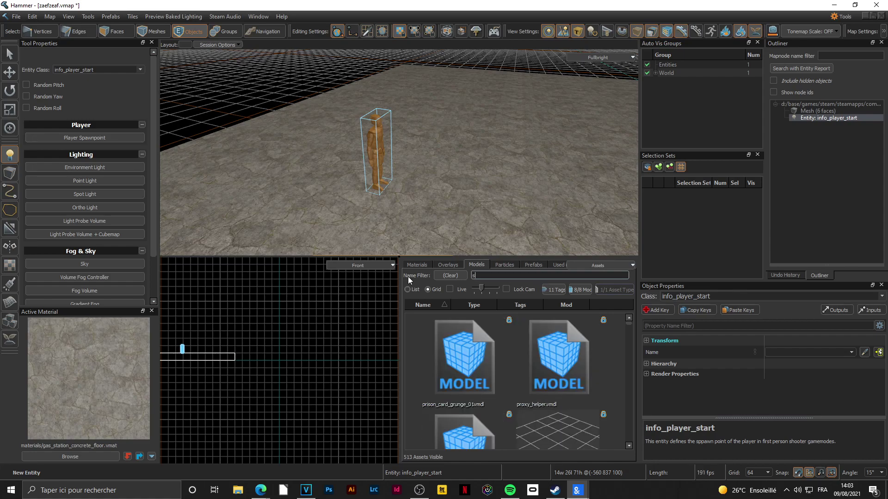
{"action": "type", "text": "e"}
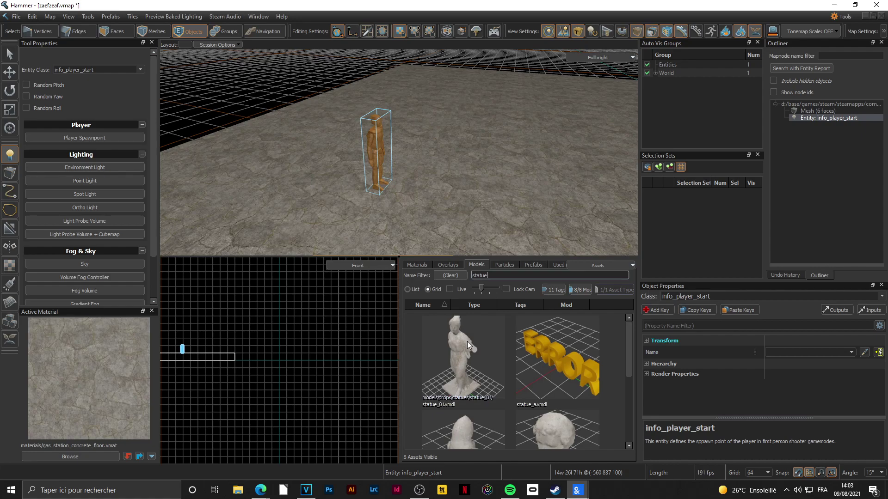
{"action": "left_click_drag", "start_coordinate": [467, 343], "coordinate": [479, 166]}
{"action": "mouse_move", "coordinate": [406, 218]}
{"action": "right_mouse_down"}
{"action": "mouse_move", "coordinate": [399, 152]}
{"action": "mouse_move", "coordinate": [403, 219]}
{"action": "right_mouse_up"}
{"action": "key", "text": "s"}
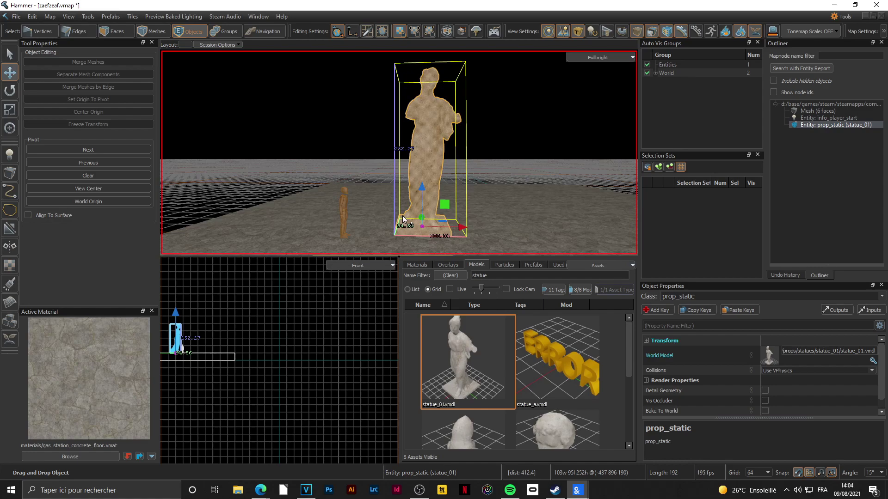
Scale the statue down uniformly to about 40 wide, 37 long and 98 high
{"action": "key", "text": "r"}
{"action": "left_click_drag", "start_coordinate": [423, 226], "coordinate": [394, 235]}
{"action": "key", "text": "w"}
{"action": "right_click_drag", "start_coordinate": [378, 217], "coordinate": [399, 152]}
{"action": "key", "text": "s"}
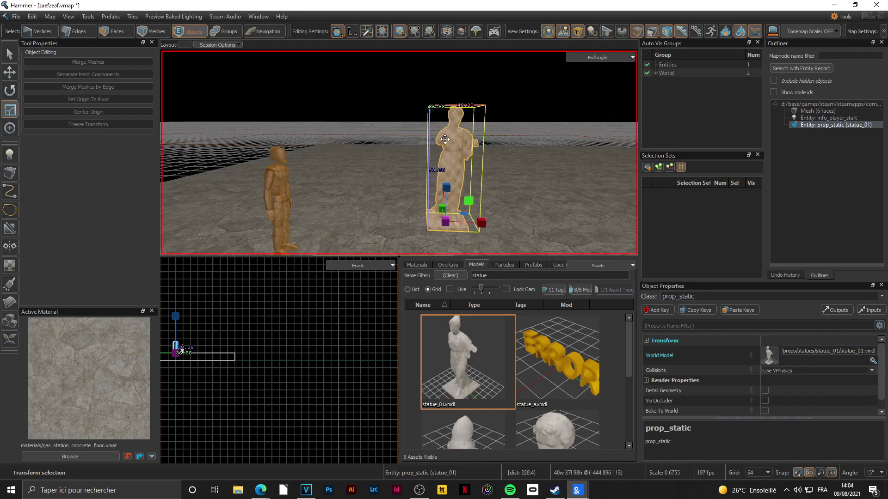
Place an environment light on the floor beside the statue and rotate it -90° about the blue axis
{"action": "left_click", "coordinate": [11, 160]}
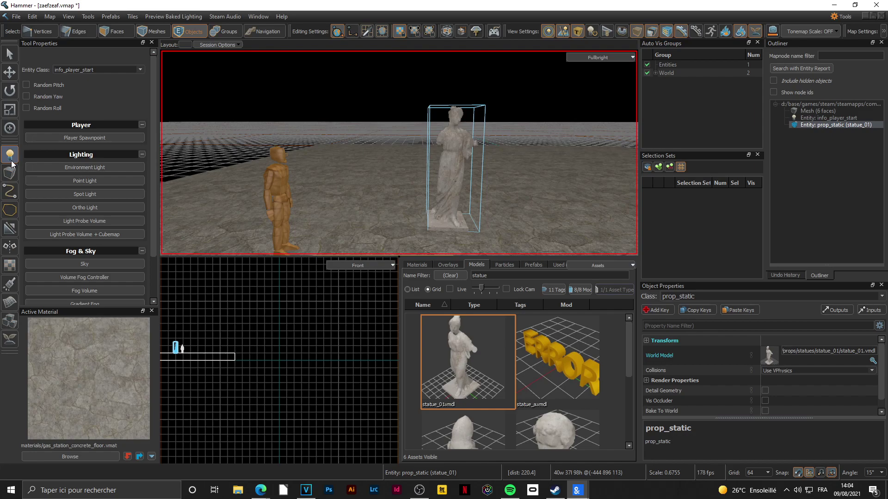
{"action": "left_click", "coordinate": [85, 168]}
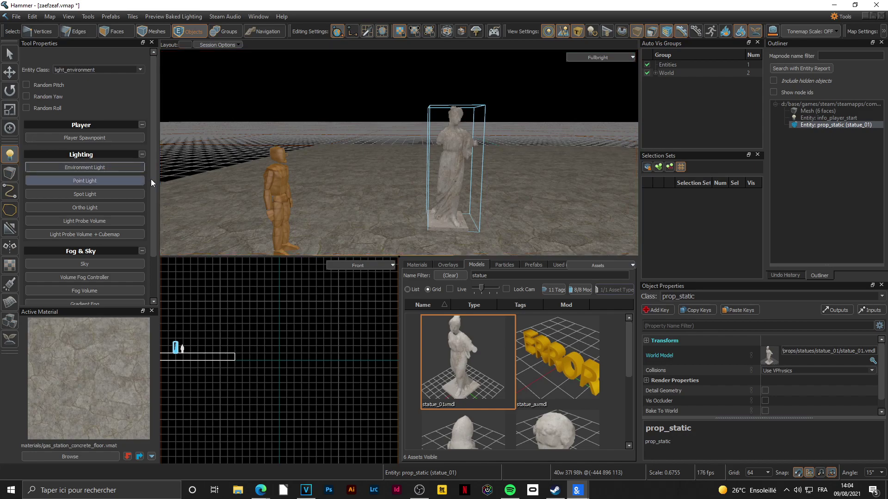
{"action": "left_click", "coordinate": [562, 200]}
{"action": "key", "text": "f"}
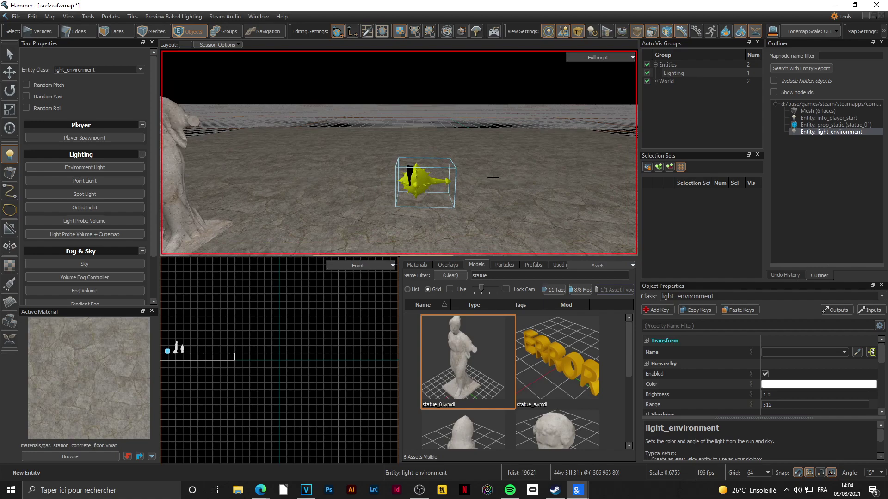
{"action": "key", "text": "e"}
{"action": "left_click_drag", "start_coordinate": [442, 191], "coordinate": [352, 194]}
{"action": "right_click_drag", "start_coordinate": [350, 194], "coordinate": [399, 153]}
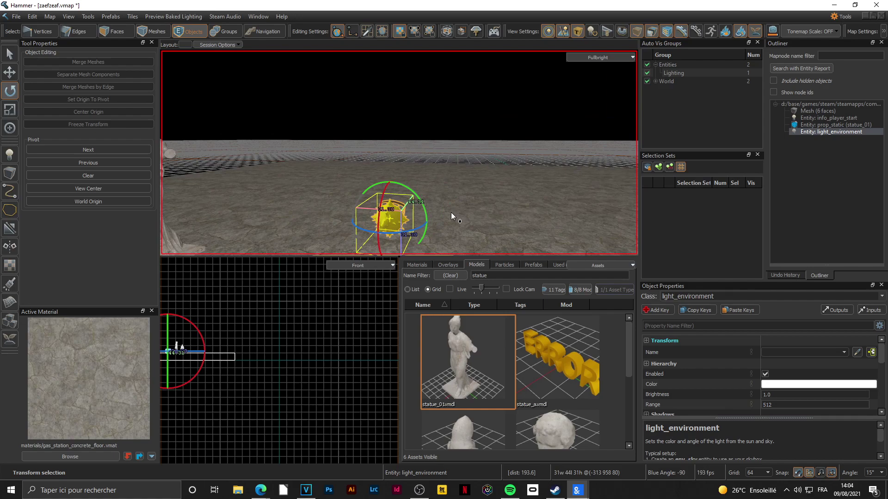
Place a sky entity (env_sky) on the floor next to the environment light
{"action": "key", "text": "shift+e"}
{"action": "left_click", "coordinate": [101, 264]}
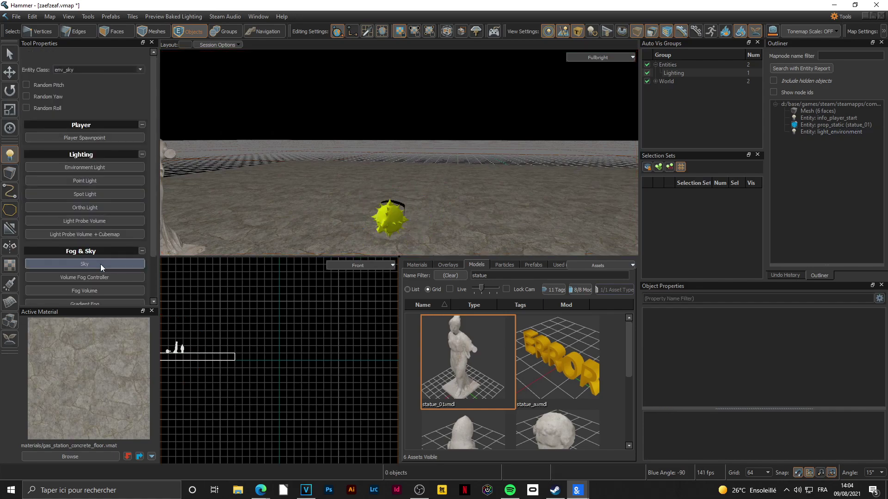
{"action": "left_click", "coordinate": [451, 230]}
{"action": "right_click_drag", "start_coordinate": [412, 199], "coordinate": [399, 152]}
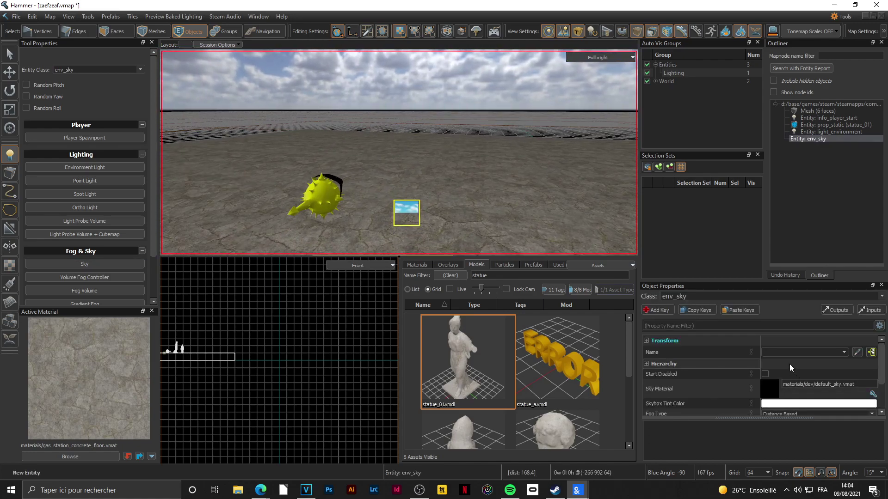
Name the env_sky entity skybox in its object properties
{"action": "left_click", "coordinate": [9, 54]}
{"action": "scroll", "coordinate": [762, 379], "scroll_direction": "down", "scroll_amount": 2}
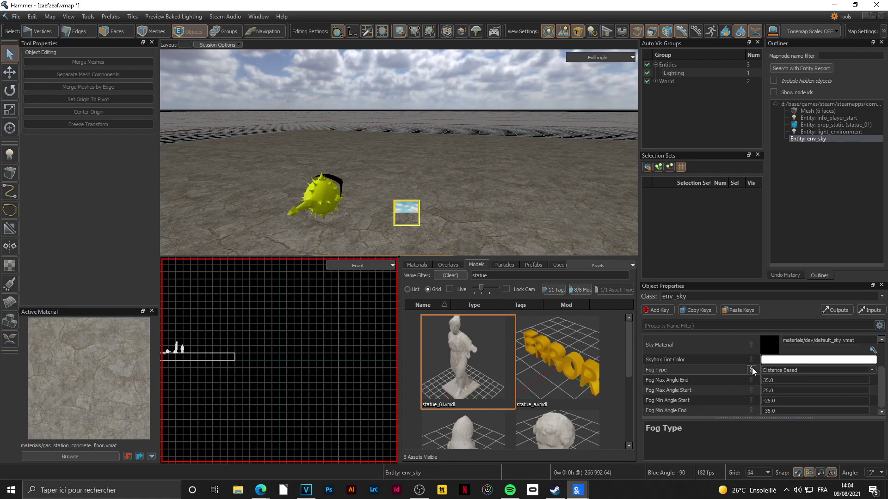
{"action": "scroll", "coordinate": [781, 378], "scroll_direction": "up", "scroll_amount": 2}
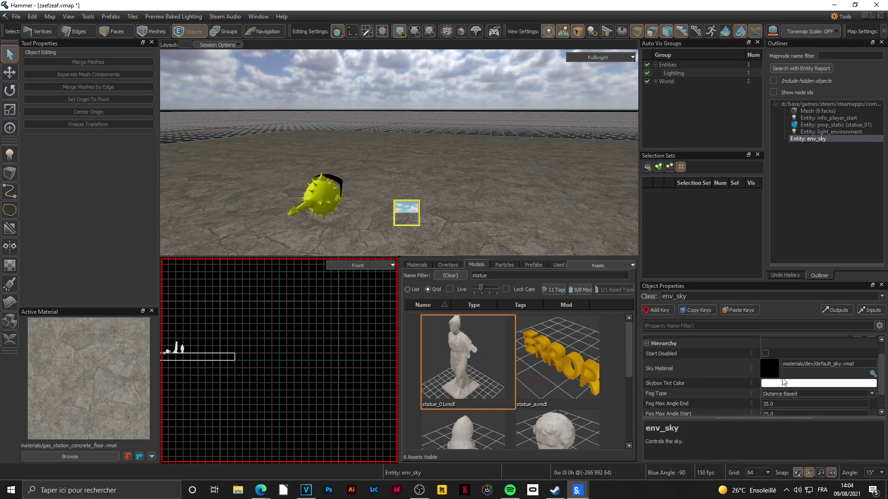
{"action": "left_click", "coordinate": [775, 351]}
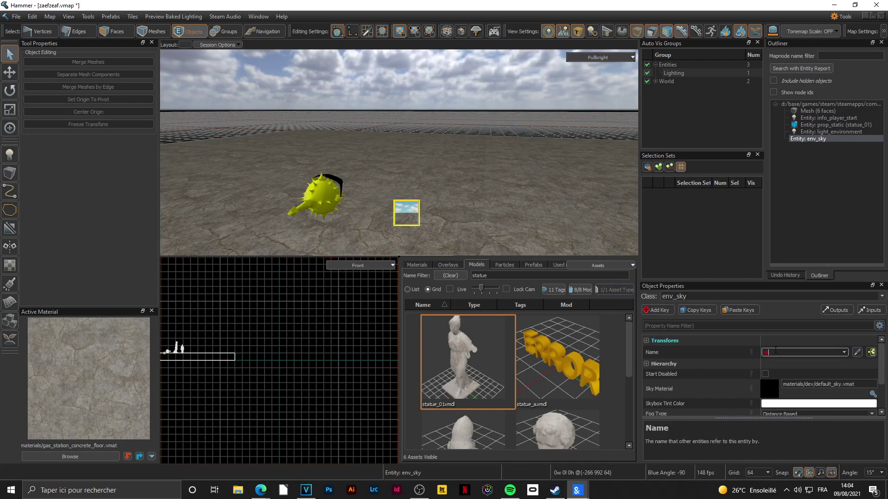
{"action": "type", "text": "skybox"}
{"action": "key", "text": "Return"}
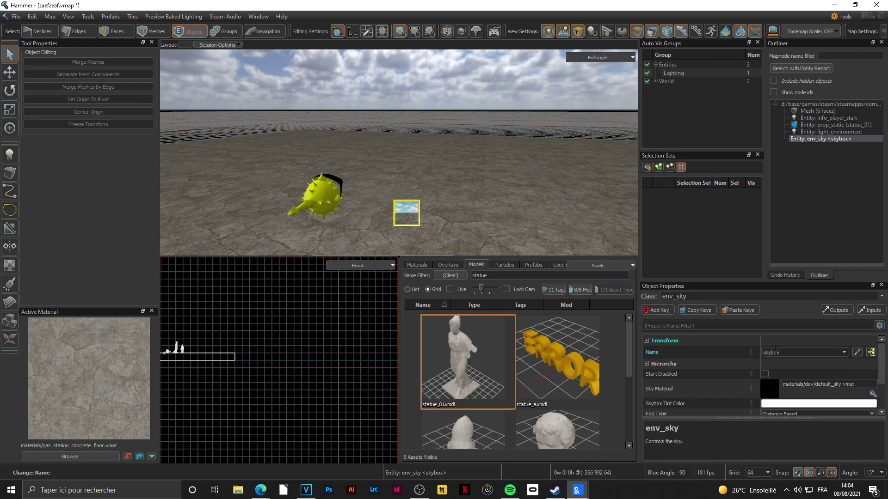
Set the environment light's Sky IBL Source to skybox
{"action": "left_click", "coordinate": [320, 192]}
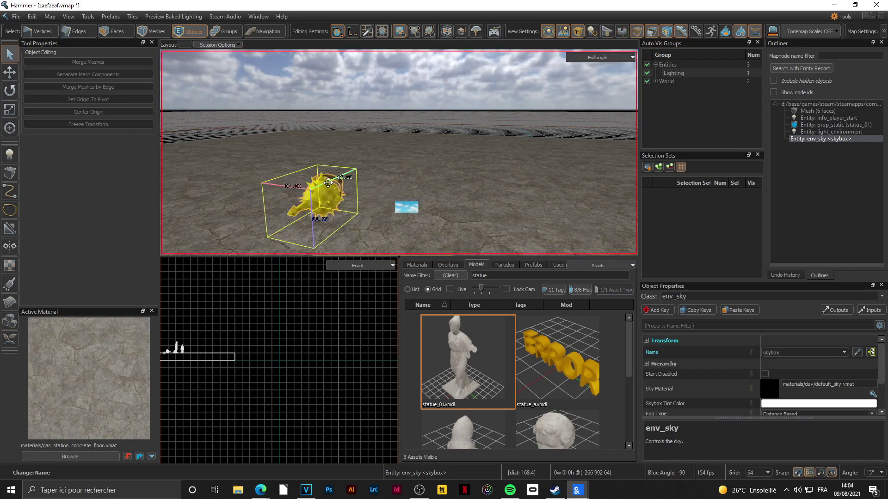
{"action": "scroll", "coordinate": [683, 350], "scroll_direction": "down", "scroll_amount": 5}
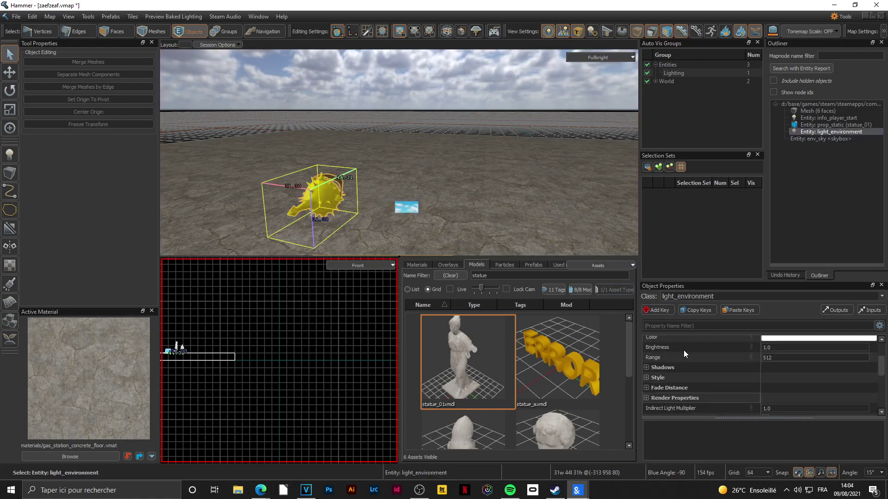
{"action": "scroll", "coordinate": [683, 354], "scroll_direction": "down", "scroll_amount": 3}
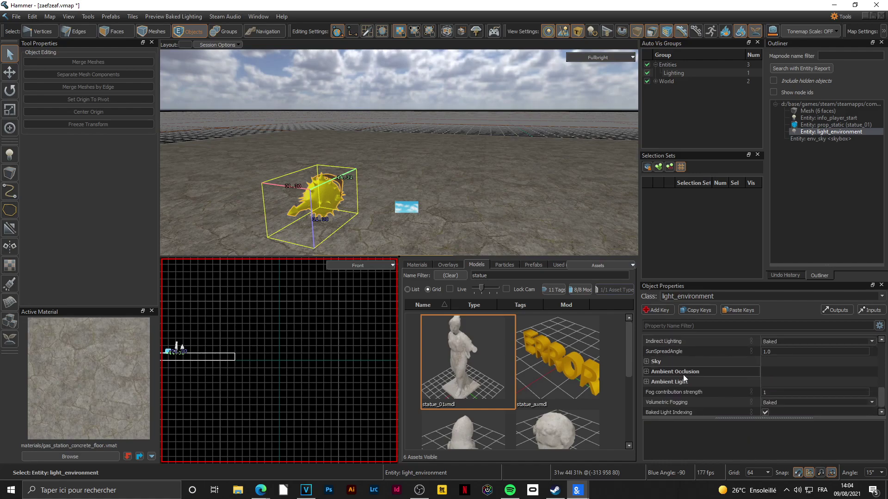
{"action": "left_click", "coordinate": [647, 362]}
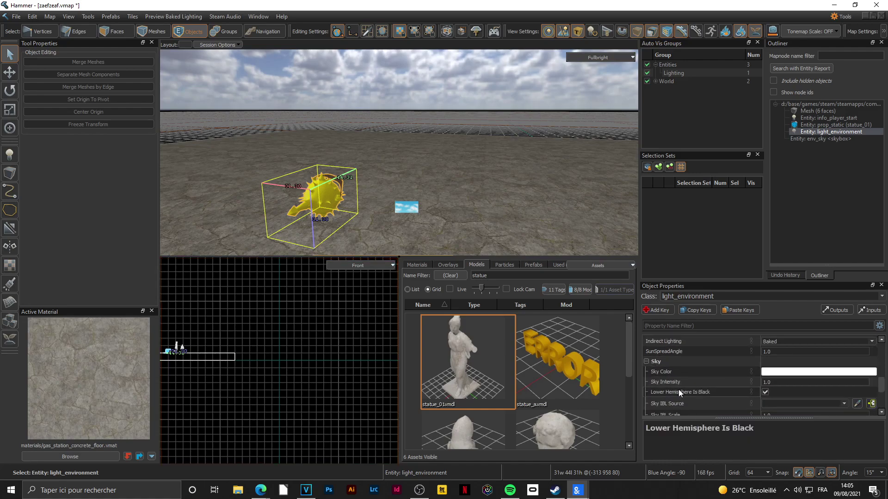
{"action": "left_click", "coordinate": [798, 403]}
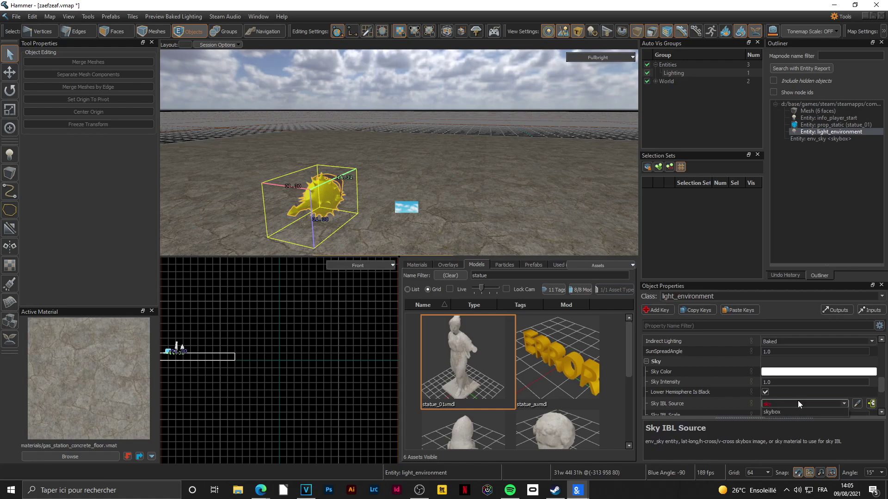
{"action": "left_click", "coordinate": [792, 412]}
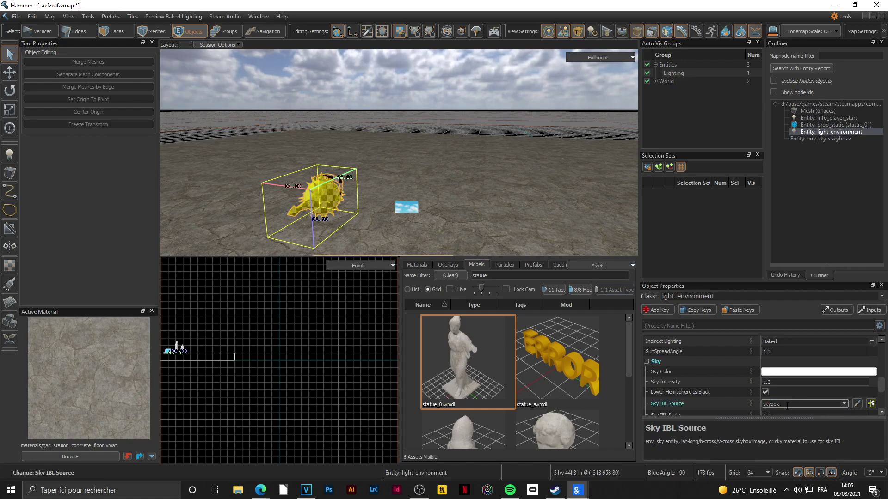
Filter the materials by sky and assign light_test_sky_sunset as the env_sky entity's Sky Material
{"action": "left_click", "coordinate": [410, 211]}
{"action": "left_click_drag", "start_coordinate": [504, 276], "coordinate": [411, 275]}
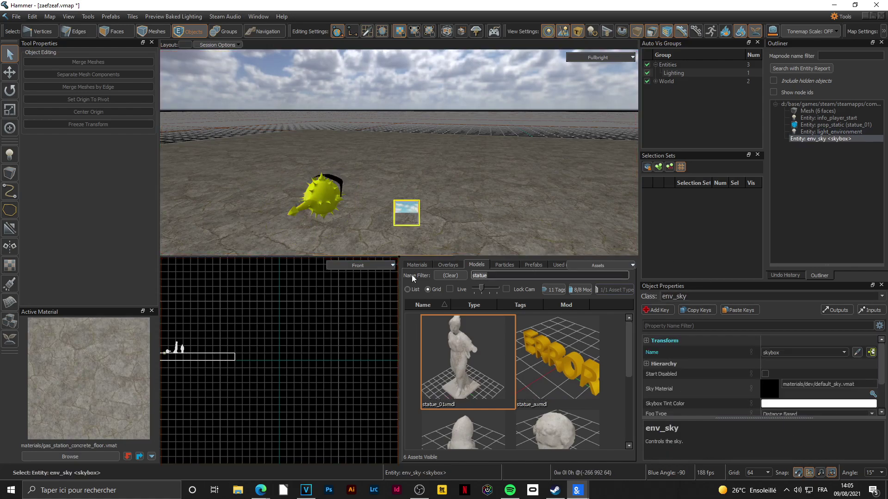
{"action": "left_click", "coordinate": [417, 264]}
{"action": "scroll", "coordinate": [536, 346], "scroll_direction": "down", "scroll_amount": 5}
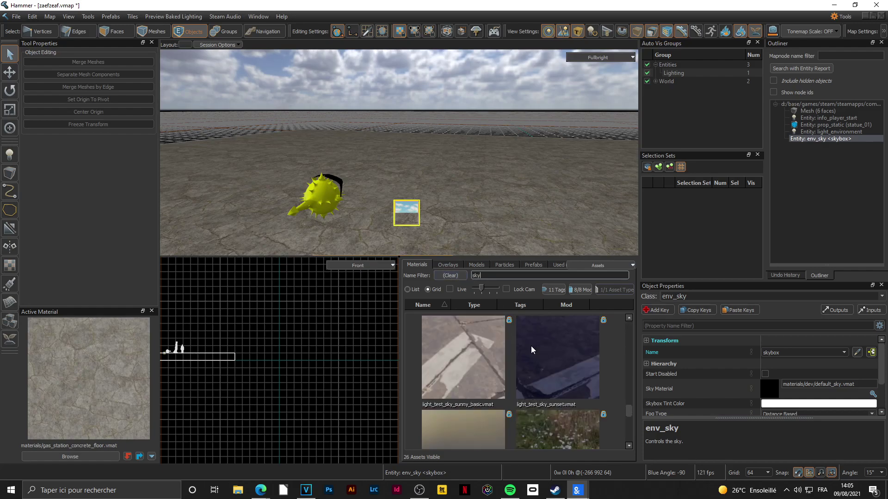
{"action": "left_click", "coordinate": [539, 351]}
{"action": "scroll", "coordinate": [610, 371], "scroll_direction": "up", "scroll_amount": 2}
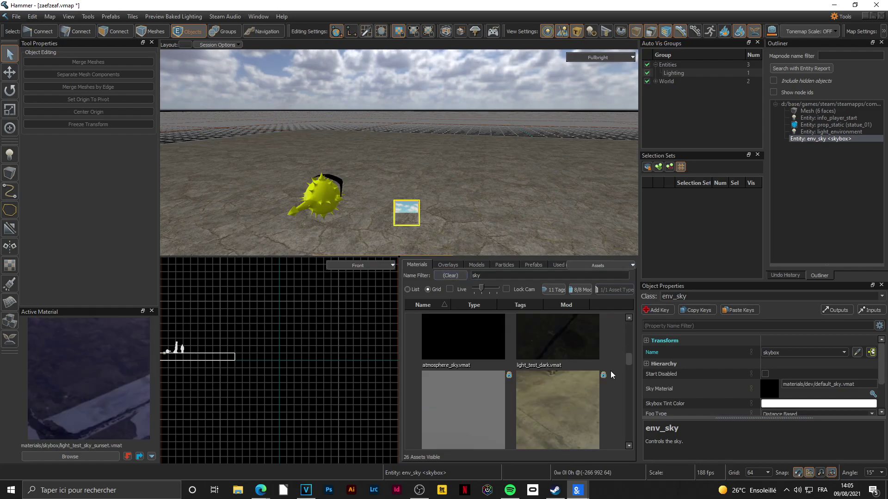
{"action": "key", "text": "space"}
{"action": "left_click", "coordinate": [521, 202]}
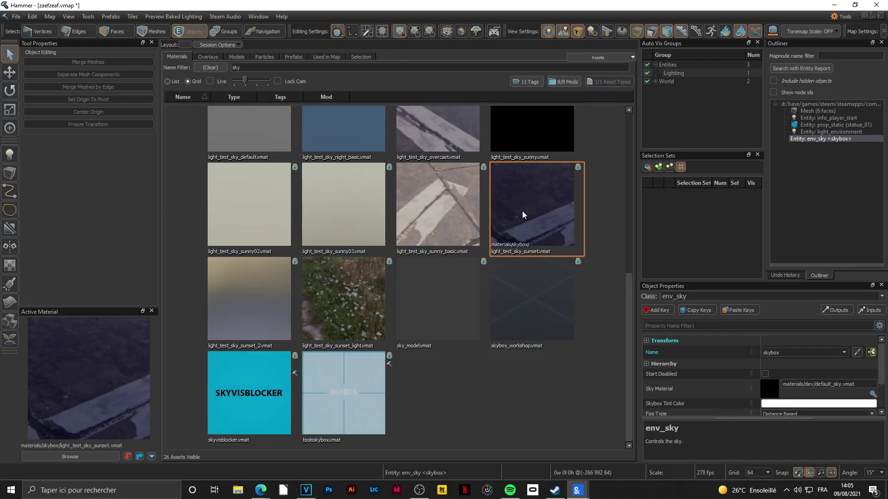
{"action": "left_click_drag", "start_coordinate": [522, 211], "coordinate": [772, 386]}
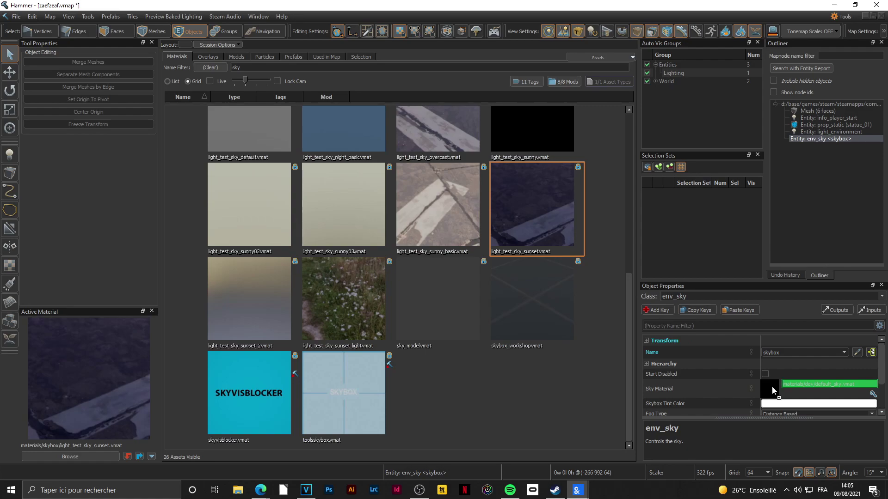
{"action": "left_click_drag", "start_coordinate": [772, 387], "coordinate": [772, 387]}
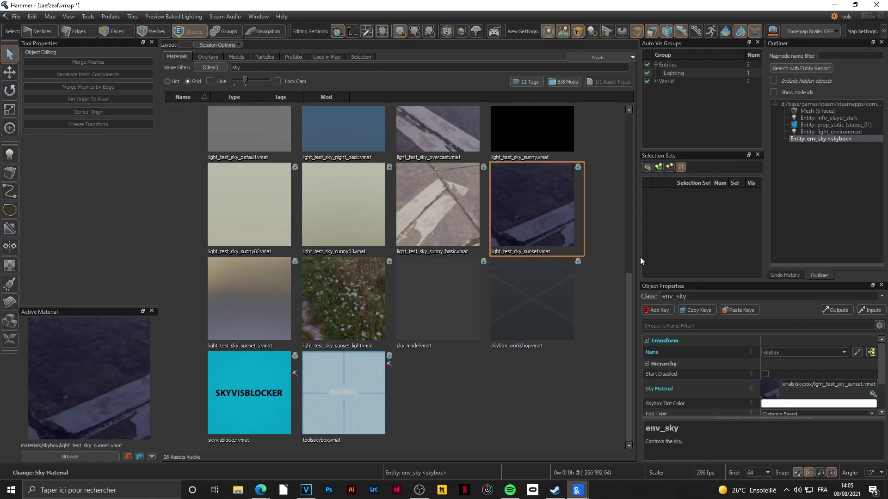
{"action": "key", "text": "shift+z"}
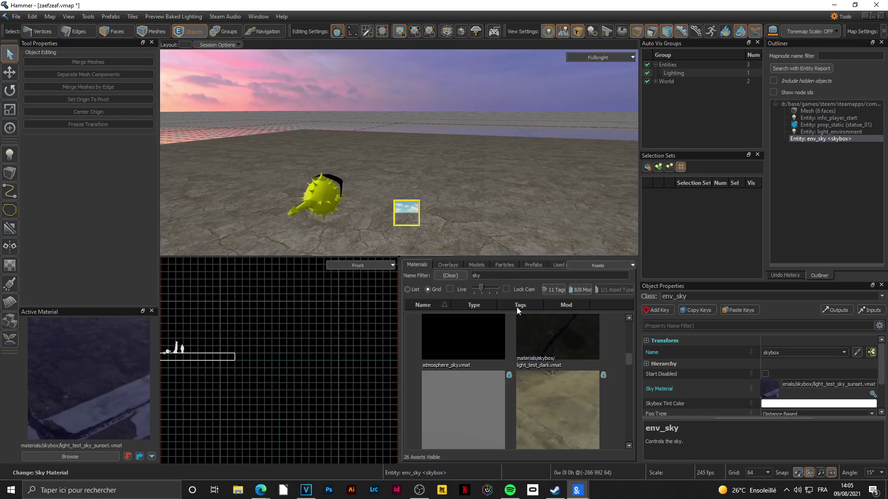
Select the environment light beside the statue and estimate its lighting from the HDR skybox
{"action": "key", "text": "z"}
{"action": "key", "text": "s"}
{"action": "key", "text": "d"}
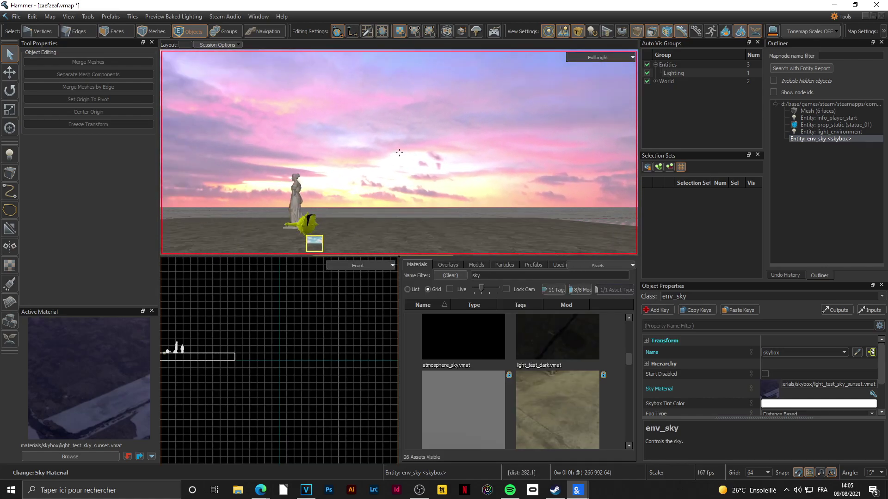
{"action": "key", "text": "w"}
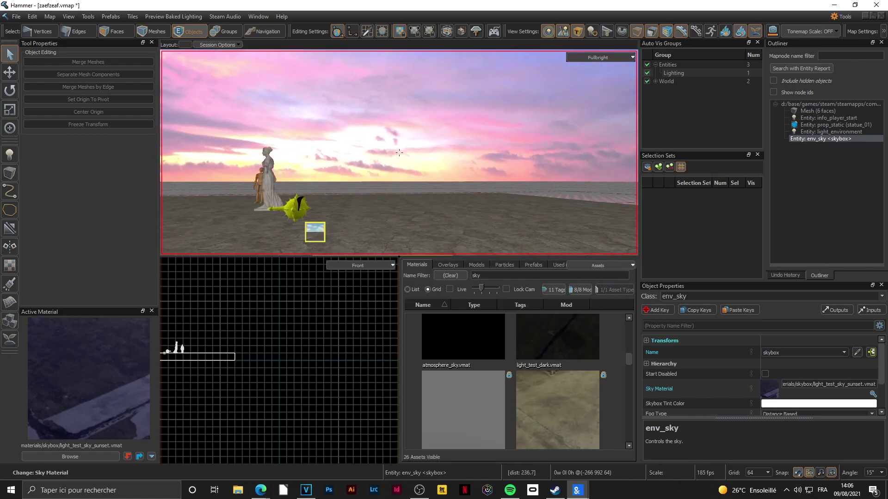
{"action": "key", "text": "z"}
{"action": "left_click", "coordinate": [342, 183]}
{"action": "key", "text": "z"}
{"action": "key", "text": "w"}
{"action": "key", "text": "z"}
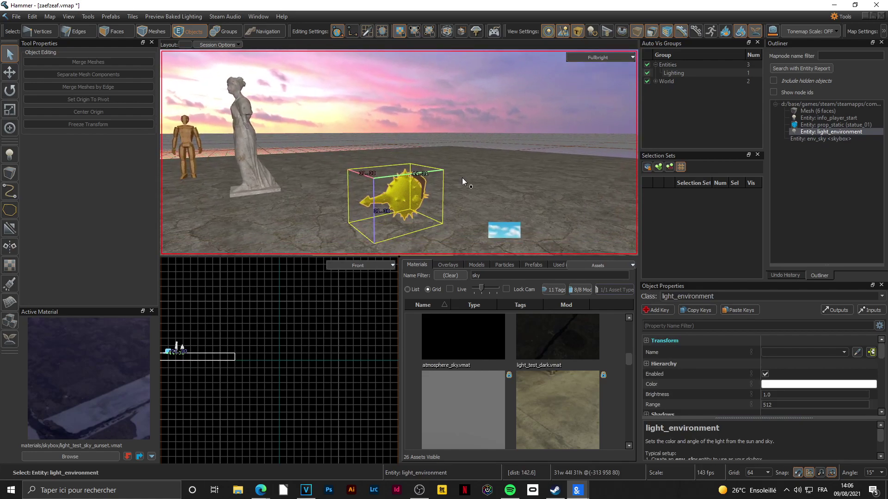
{"action": "right_click", "coordinate": [398, 188]}
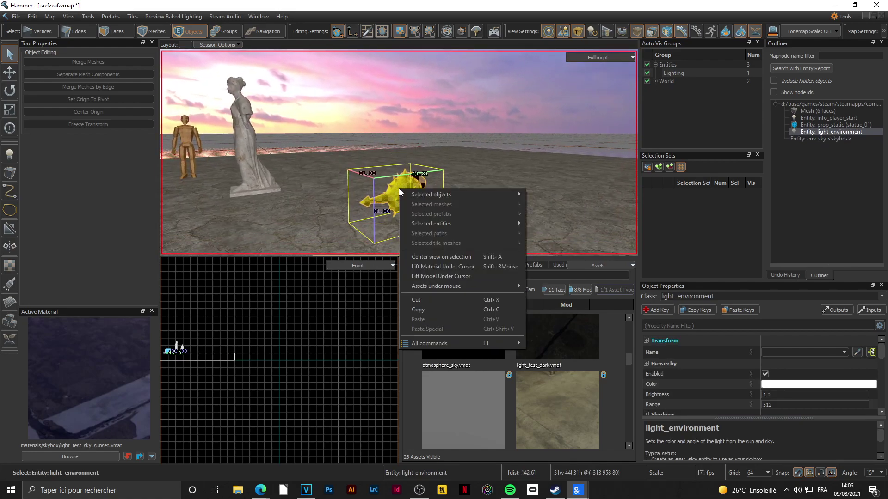
{"action": "mouse_move", "coordinate": [453, 225]}
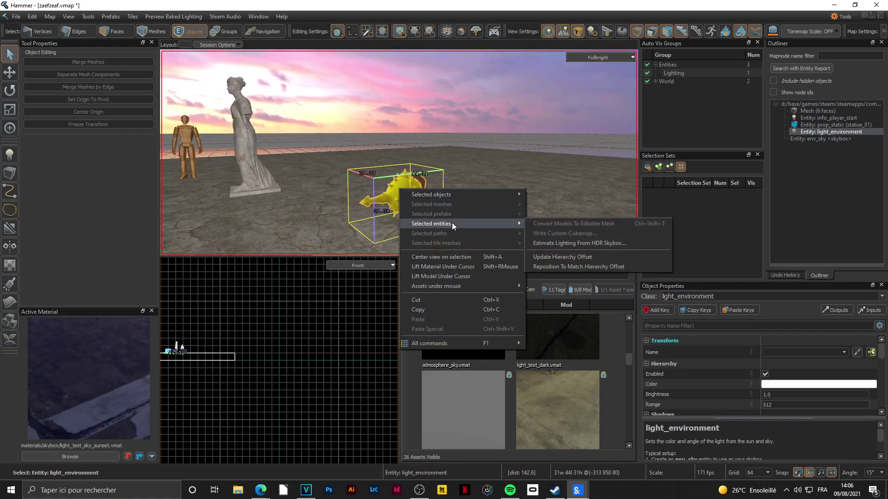
{"action": "left_click", "coordinate": [594, 244]}
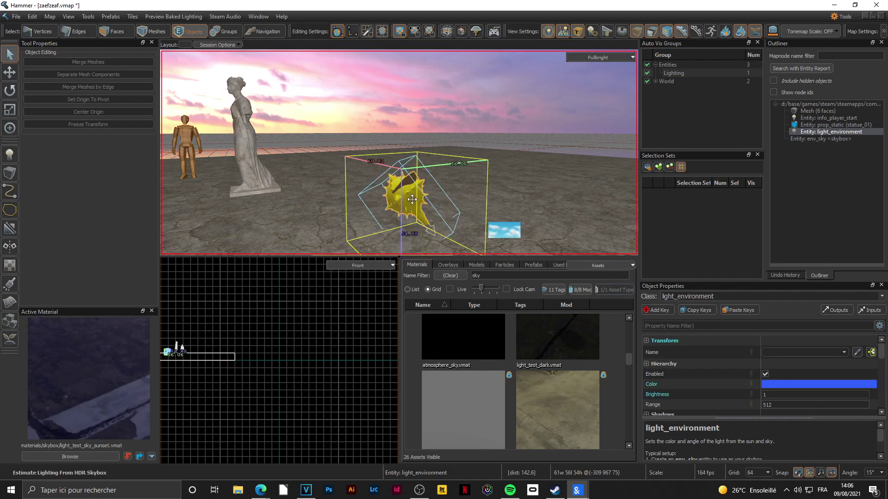
Examine the environment light's direction against the position of the sun in the sunset sky
{"action": "right_click_drag", "start_coordinate": [412, 200], "coordinate": [502, 168]}
{"action": "key", "text": "d"}
{"action": "key", "text": "s"}
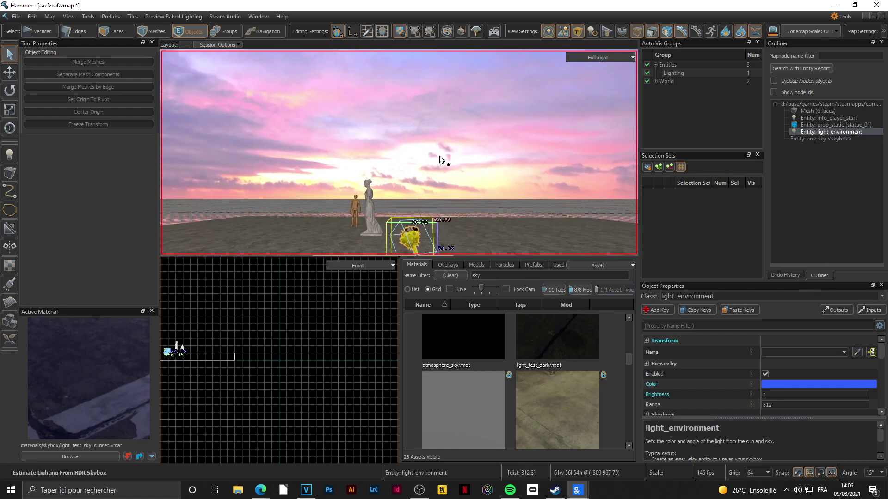
{"action": "right_click_drag", "start_coordinate": [421, 160], "coordinate": [348, 164]}
{"action": "key", "text": "d"}
{"action": "key", "text": "w"}
{"action": "key", "text": "a"}
{"action": "key", "text": "w"}
{"action": "key", "text": "d"}
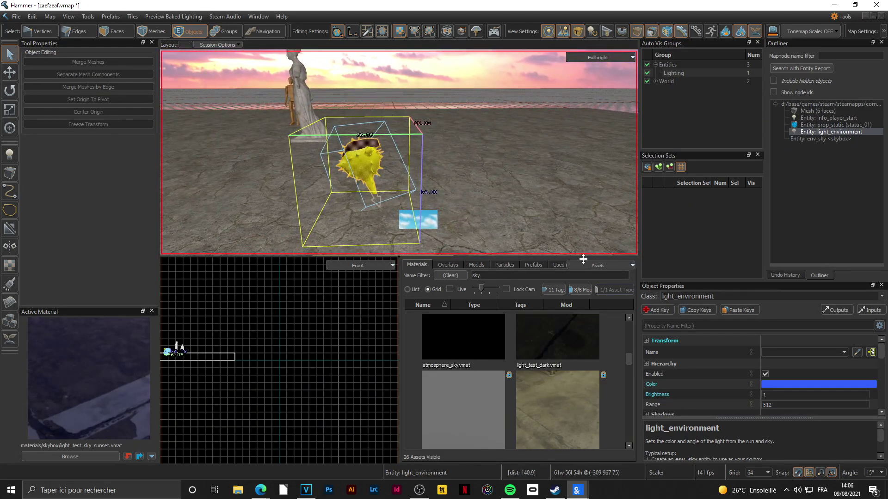
Rotate the environment light by -30° around its green axis to align it with the sunset's sun
{"action": "right_click_drag", "start_coordinate": [399, 152], "coordinate": [399, 152]}
{"action": "key", "text": "w"}
{"action": "key", "text": "e"}
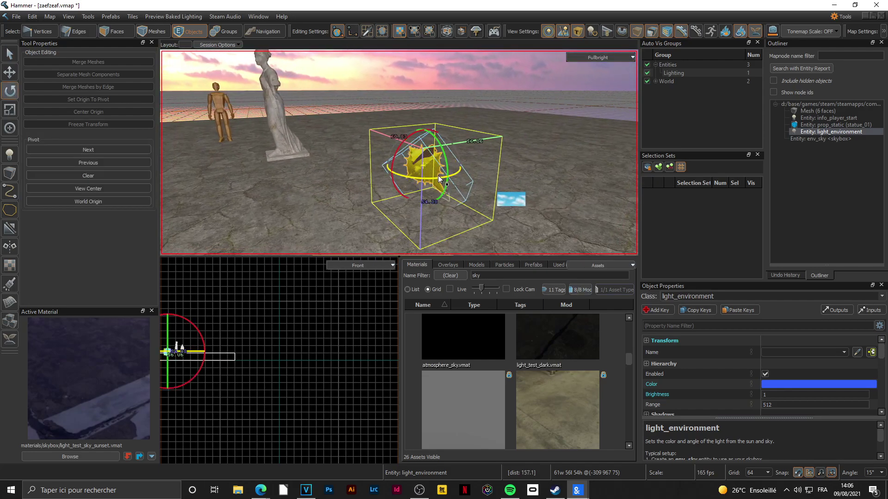
{"action": "left_click_drag", "start_coordinate": [430, 177], "coordinate": [445, 144]}
{"action": "right_click_drag", "start_coordinate": [399, 153], "coordinate": [399, 152]}
{"action": "key", "text": "s"}
{"action": "key", "text": "w"}
{"action": "key", "text": "w"}
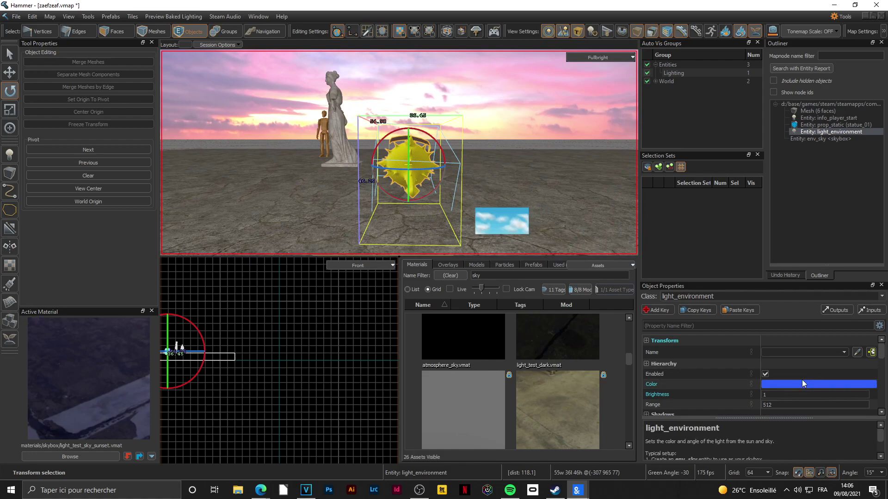
Change the environment light's colour to orange, keeping its saturation and brightness
{"action": "scroll", "coordinate": [795, 376], "scroll_direction": "down", "scroll_amount": 10}
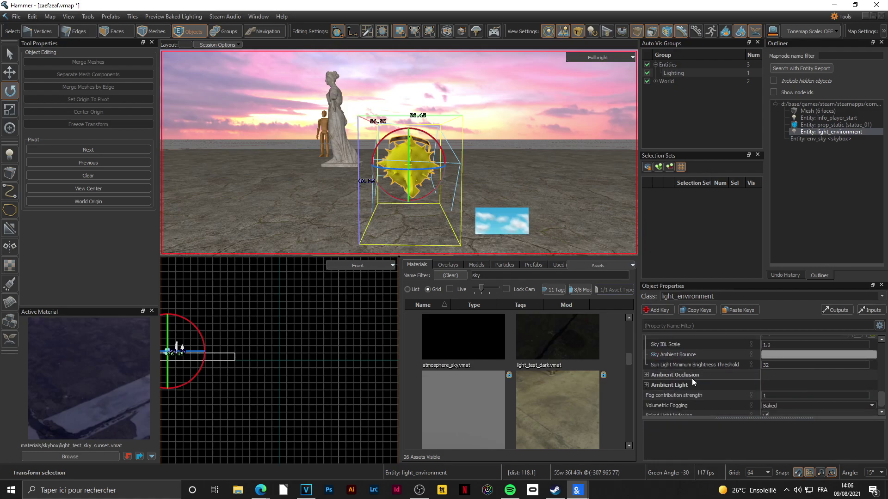
{"action": "scroll", "coordinate": [767, 388], "scroll_direction": "up", "scroll_amount": 10}
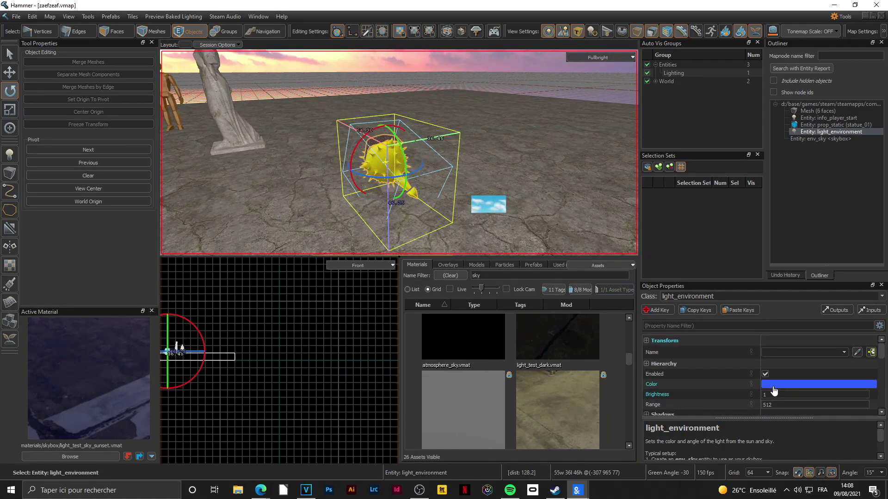
{"action": "left_click", "coordinate": [774, 387]}
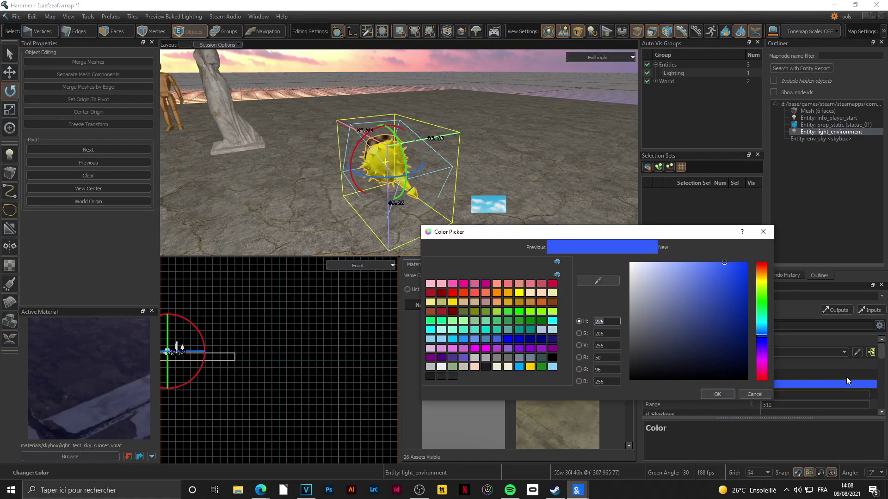
{"action": "left_click_drag", "start_coordinate": [763, 276], "coordinate": [762, 271]}
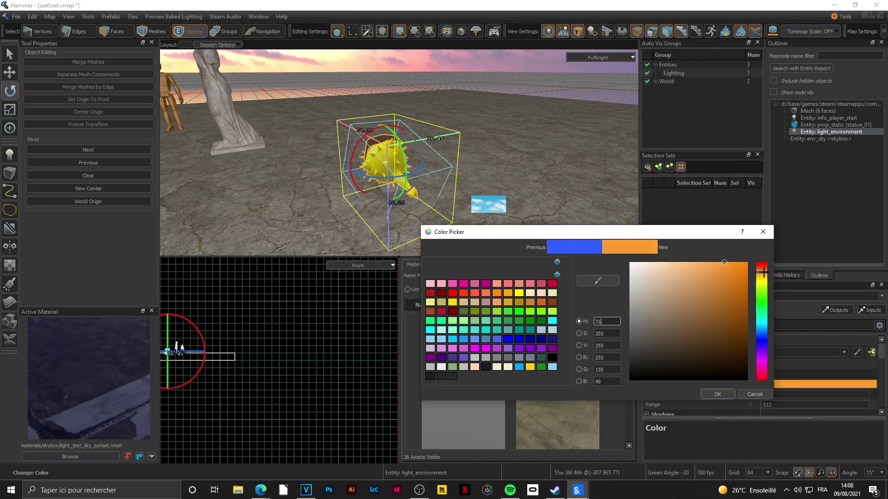
{"action": "left_click", "coordinate": [716, 394]}
{"action": "right_click_drag", "start_coordinate": [399, 153], "coordinate": [517, 218]}
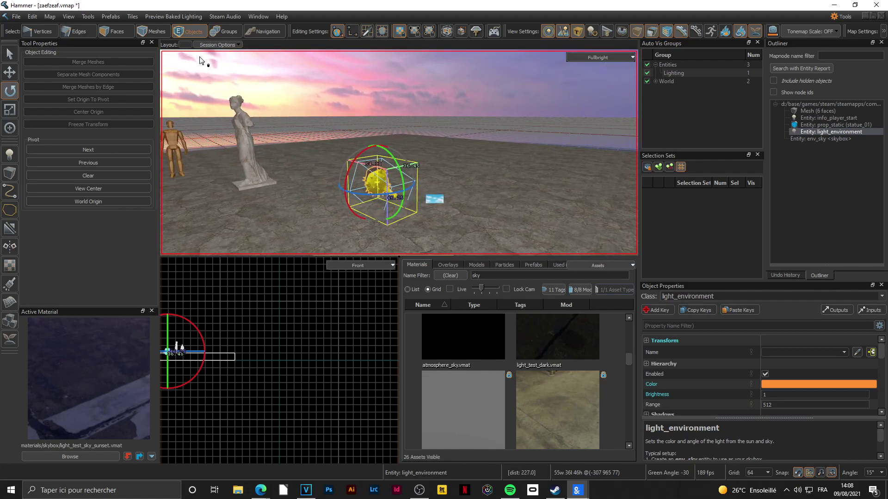
Save and build the map, loading it in s&box to inspect the sunset lighting on the statue
{"action": "key", "text": "ctrl+s"}
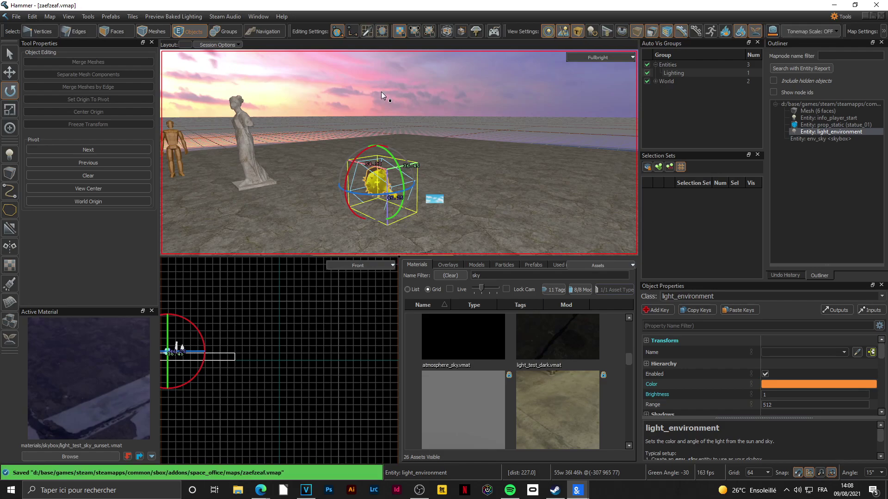
{"action": "key", "text": "F9"}
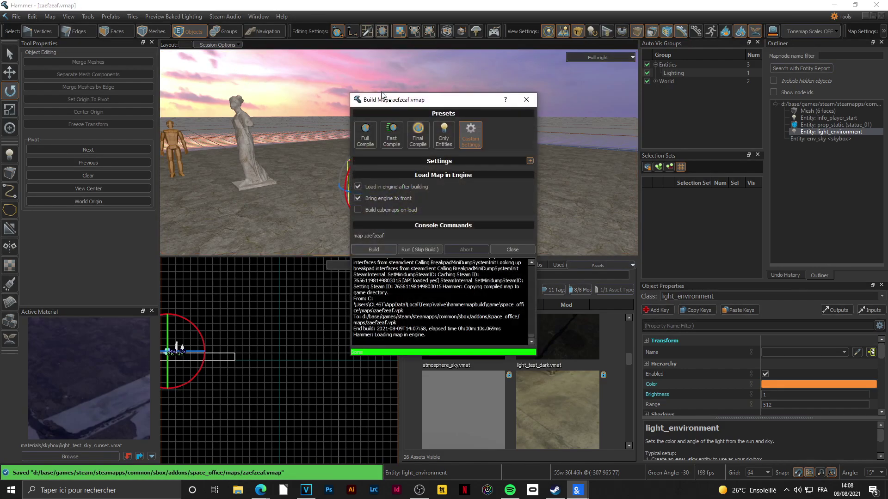
{"action": "left_click", "coordinate": [373, 246]}
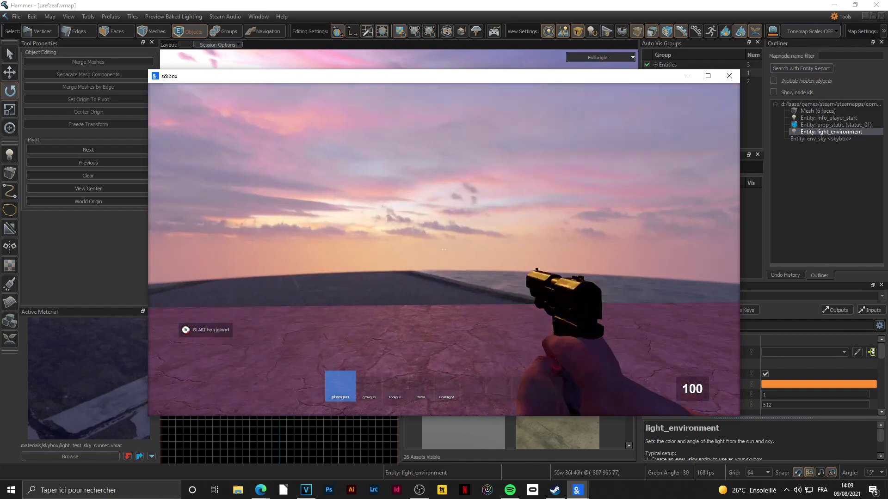
{"action": "key", "text": "w"}
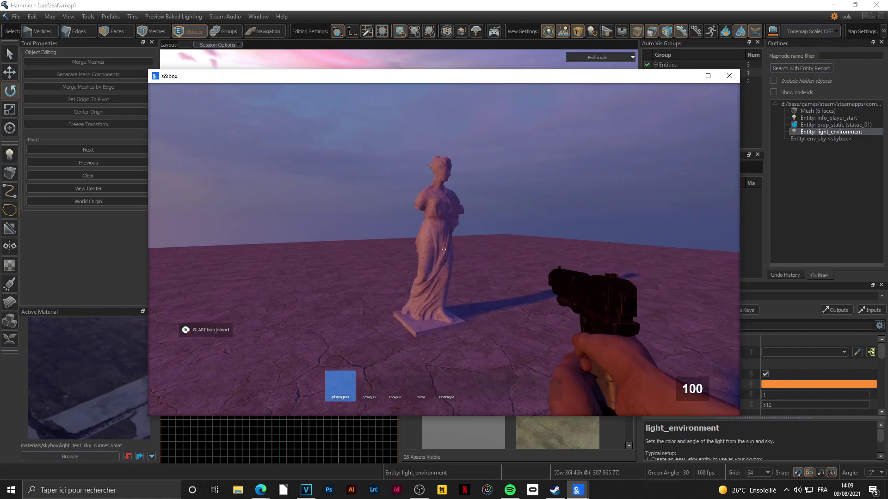